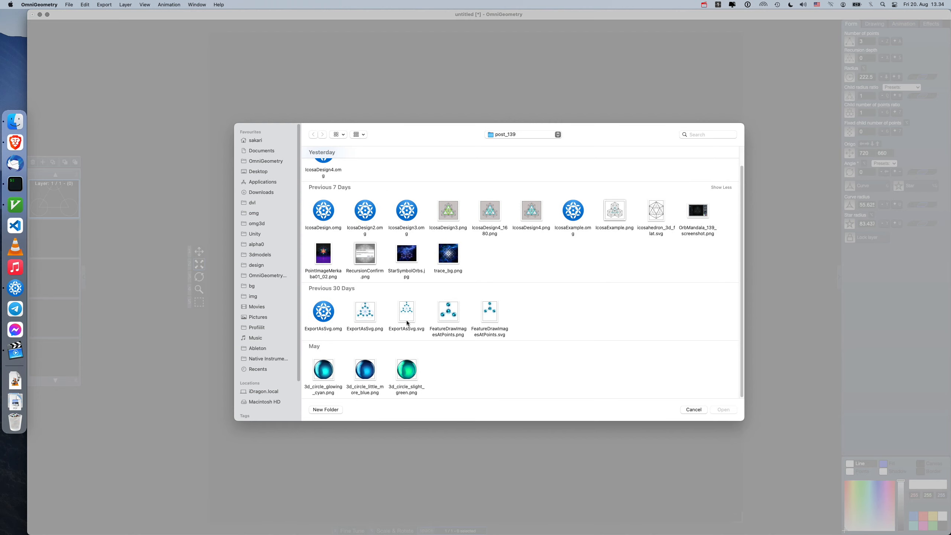
# - Load 3d_circle_little_more_blue.png as the layer's point image
pyautogui.click(366, 371)
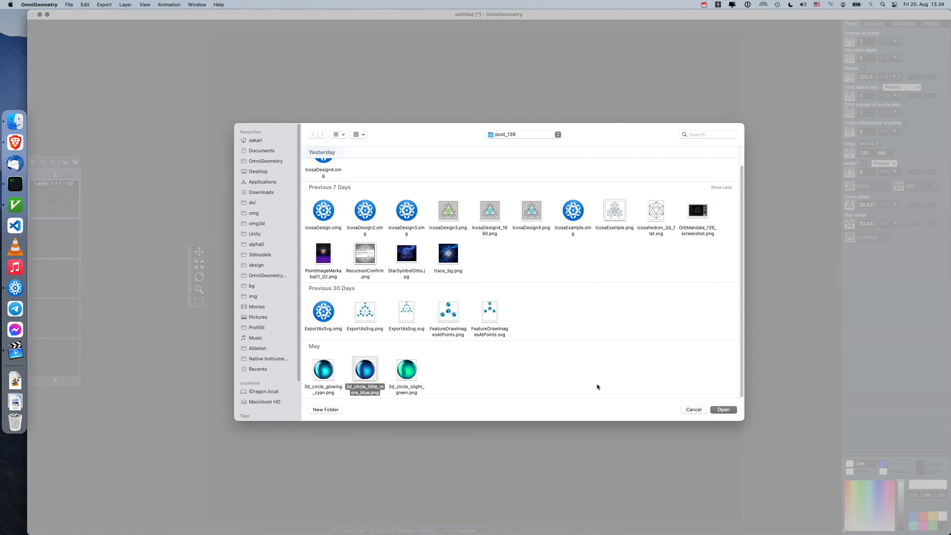
pyautogui.click(720, 410)
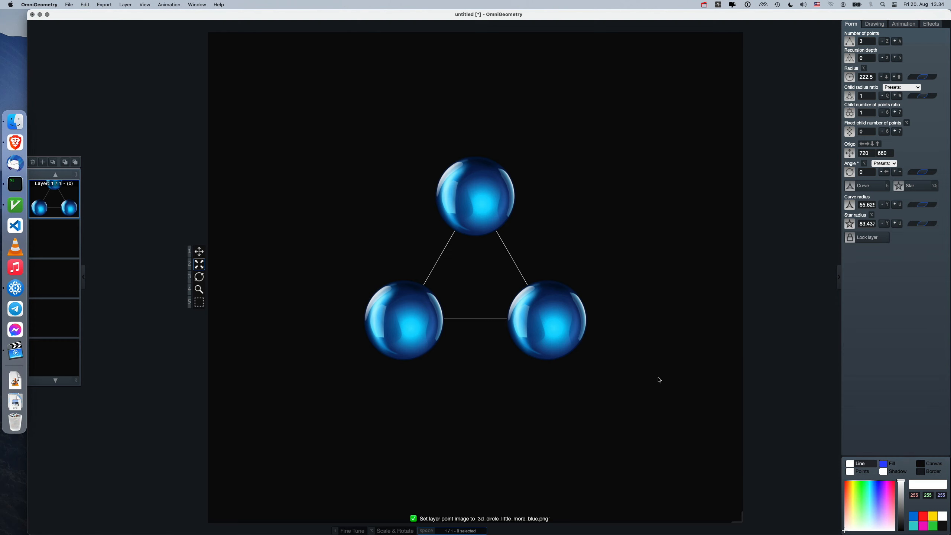
# - Turn the triangle into a hexagon with six points and scale it to radius 315
pyautogui.press('a')
pyautogui.press('a')
pyautogui.press('a')
pyautogui.moveTo(468, 281); pyautogui.dragTo(602, 229)
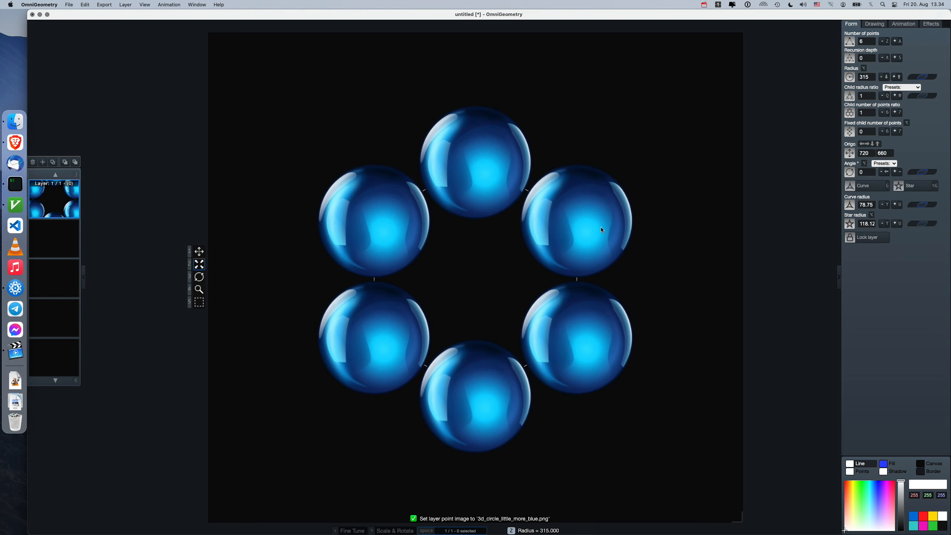
# - Shrink and enlarge the hexagon's point images, ending with a point radius of 111.5
pyautogui.press('i')
pyautogui.press('i')
pyautogui.press('i')
pyautogui.press('i')
pyautogui.press('i')
pyautogui.press('i')
pyautogui.press('i')
pyautogui.press('i')
pyautogui.press('i')
pyautogui.press('i')
pyautogui.press('i')
pyautogui.press('i')
pyautogui.press('i')
pyautogui.press('i')
pyautogui.press('i')
pyautogui.press('i')
pyautogui.press('i')
pyautogui.press('i')
pyautogui.press('i')
pyautogui.press('i')
pyautogui.press('i')
pyautogui.press('i')
pyautogui.press('i')
pyautogui.press('i')
pyautogui.press('i')
pyautogui.press('i')
pyautogui.press('i')
pyautogui.press('i')
pyautogui.press('i')
pyautogui.press('i')
pyautogui.press('i')
pyautogui.press('i')
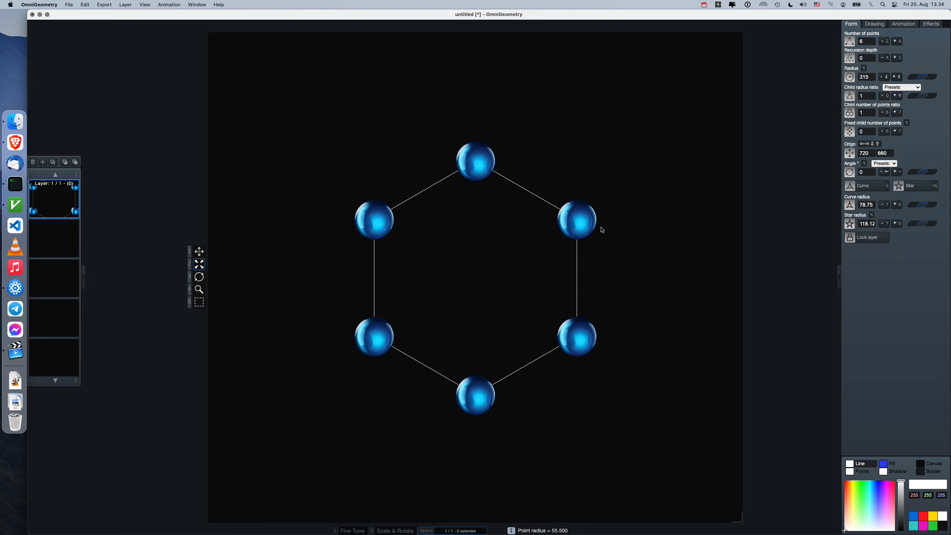
pyautogui.press('o')
pyautogui.press('o')
pyautogui.press('o')
pyautogui.press('o')
pyautogui.press('o')
pyautogui.press('o')
pyautogui.press('o')
pyautogui.press('o')
pyautogui.press('o')
pyautogui.press('o')
pyautogui.press('o')
pyautogui.press('o')
pyautogui.press('o')
pyautogui.press('o')
pyautogui.press('o')
pyautogui.press('o')
pyautogui.press('o')
pyautogui.press('o')
pyautogui.press('o')
pyautogui.press('o')
pyautogui.press('i')
pyautogui.press('i')
pyautogui.press('i')
pyautogui.press('i')
pyautogui.press('i')
pyautogui.press('i')
pyautogui.press('i')
pyautogui.press('i')
pyautogui.press('i')
pyautogui.press('i')
pyautogui.press('i')
pyautogui.press('i')
pyautogui.press('i')
pyautogui.press('i')
pyautogui.press('i')
pyautogui.press('i')
pyautogui.press('i')
pyautogui.press('i')
pyautogui.press('i')
pyautogui.press('i')
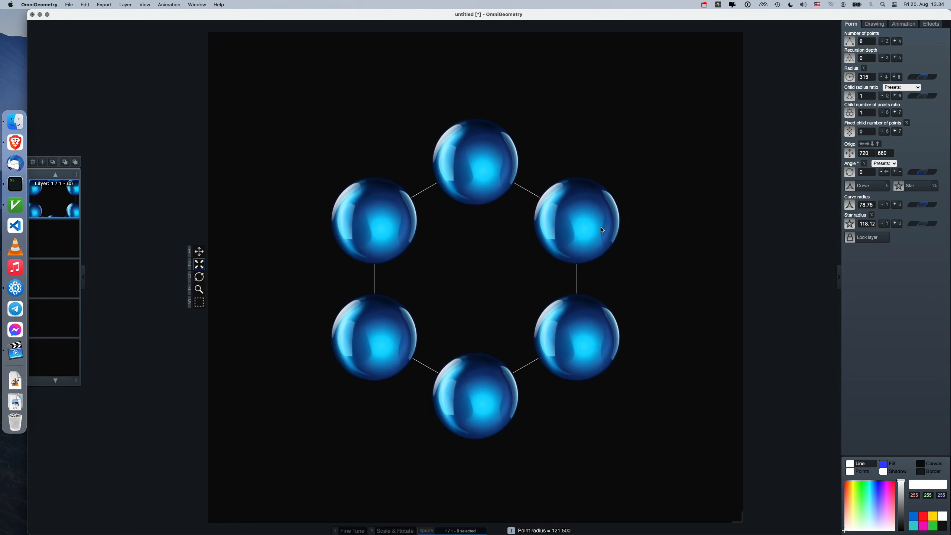
pyautogui.press('o')
pyautogui.press('o')
pyautogui.press('o')
pyautogui.press('o')
pyautogui.press('o')
pyautogui.press('o')
pyautogui.press('o')
pyautogui.press('o')
pyautogui.press('o')
pyautogui.press('o')
pyautogui.press('o')
pyautogui.press('o')
pyautogui.press('o')
pyautogui.press('o')
pyautogui.press('o')
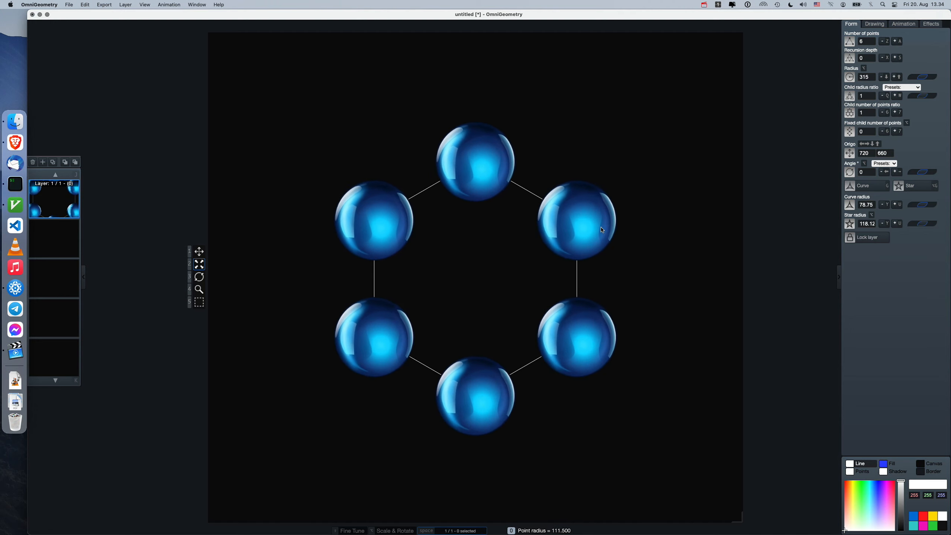
# - Reduce the shape's number of points to 3
pyautogui.press('z')
pyautogui.press('z')
pyautogui.press('z')
pyautogui.press('z')
pyautogui.press('a')
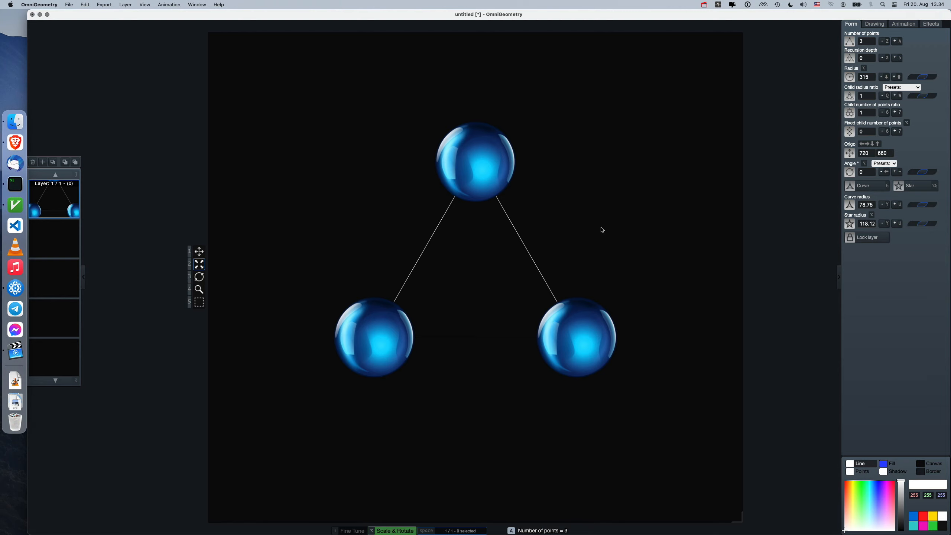
# - Rotate the triangle to an angle of 300 and scale it down to radius 251
pyautogui.hotkey('alt', 'Left')
pyautogui.hotkey('alt', 'Left')
pyautogui.hotkey('alt', 'Left')
pyautogui.hotkey('alt', 'Left')
pyautogui.hotkey('alt', 'Down')
pyautogui.hotkey('alt', 'Down')
pyautogui.hotkey('alt', 'Down')
pyautogui.hotkey('alt', 'Up')
# - Set the shape to six points with radius 411 and angle 270
pyautogui.press('a')
pyautogui.press('a')
pyautogui.press('a')
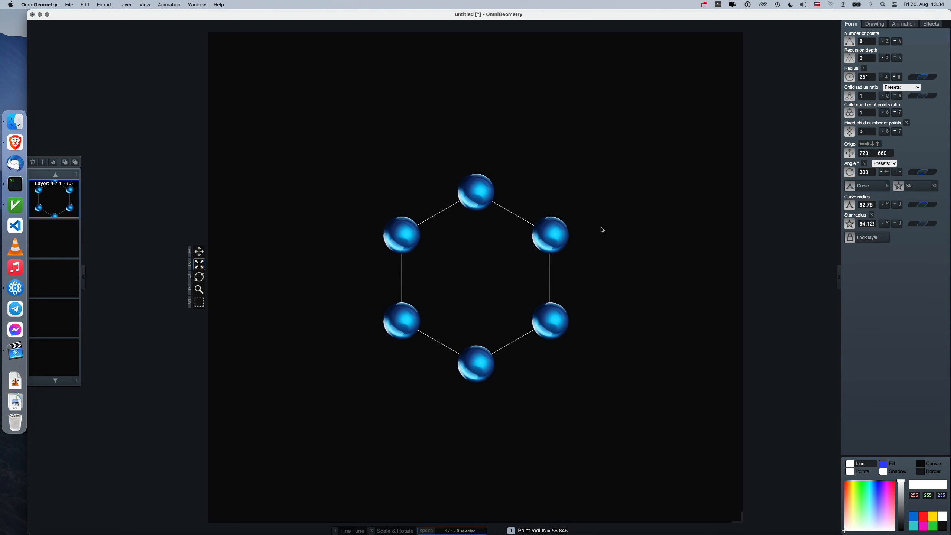
pyautogui.hotkey('alt', 'Up')
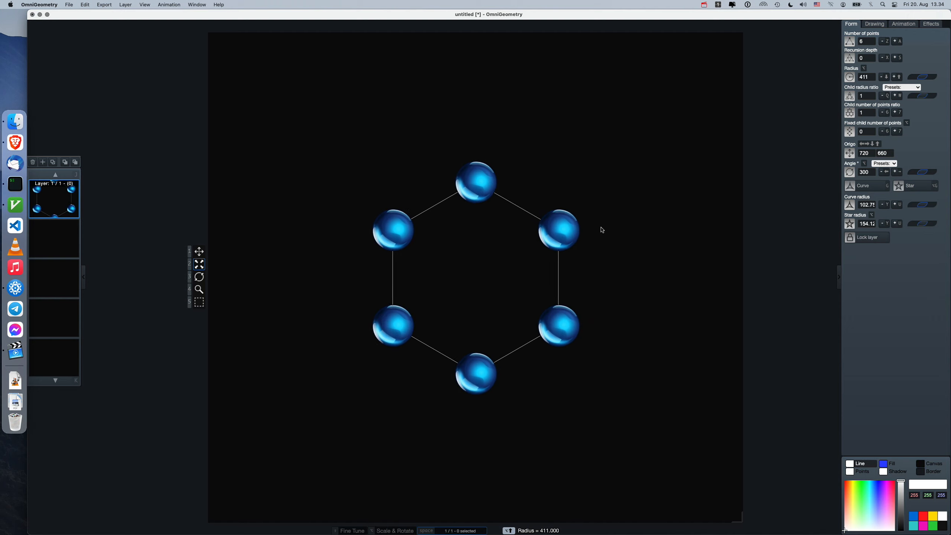
pyautogui.hotkey('alt', 'Left')
pyautogui.hotkey('alt', 'Left')
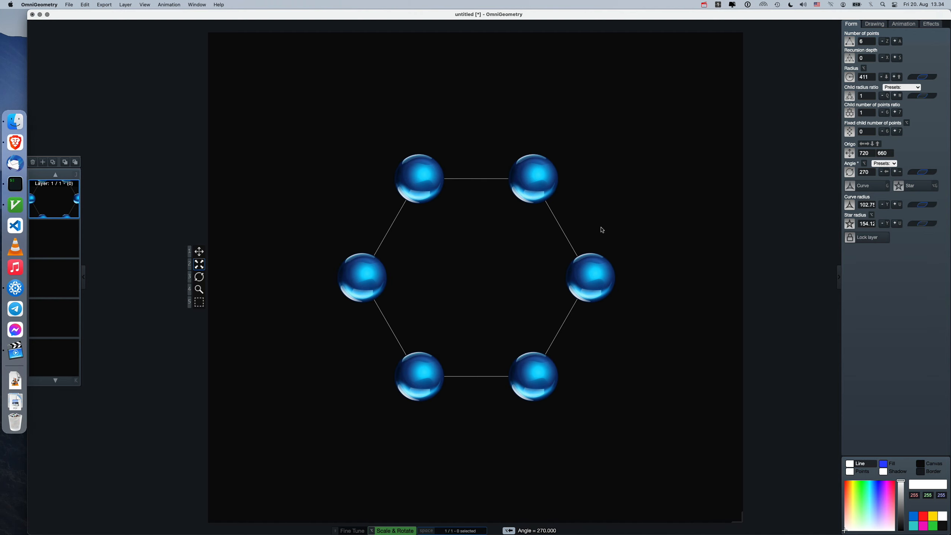
# - Add a layer with a smaller blue-sphere hexagon inside the first one, with radius 219 and angle 240
pyautogui.press('n')
pyautogui.hotkey('alt', 'Down')
pyautogui.hotkey('alt', 'Down')
pyautogui.hotkey('alt', 'Down')
pyautogui.hotkey('alt', 'Down')
pyautogui.hotkey('alt', 'Down')
pyautogui.hotkey('alt', 'Down')
pyautogui.hotkey('alt', 'Down')
pyautogui.hotkey('alt', 'Down')
pyautogui.hotkey('alt', 'Down')
pyautogui.hotkey('alt', 'Down')
pyautogui.hotkey('alt', 'Down')
pyautogui.hotkey('alt', 'Down')
pyautogui.hotkey('alt', 'Down')
pyautogui.hotkey('alt', 'Down')
pyautogui.hotkey('alt', 'Down')
pyautogui.hotkey('alt', 'Down')
pyautogui.hotkey('alt', 'Left')
pyautogui.hotkey('alt', 'Left')
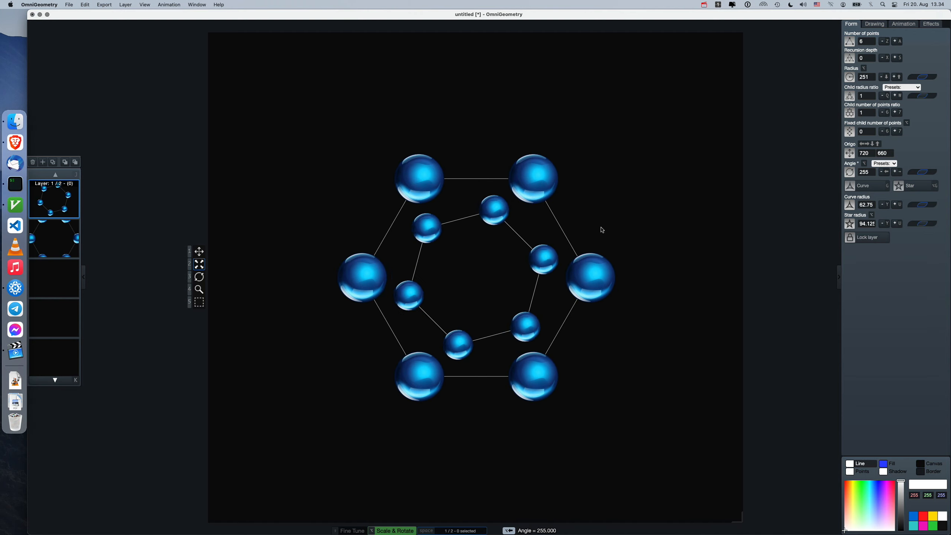
pyautogui.hotkey('alt', 'Down')
pyautogui.hotkey('alt', 'Down')
pyautogui.hotkey('alt', 'Down')
pyautogui.hotkey('alt', 'Down')
pyautogui.scroll(1, 603, 230)
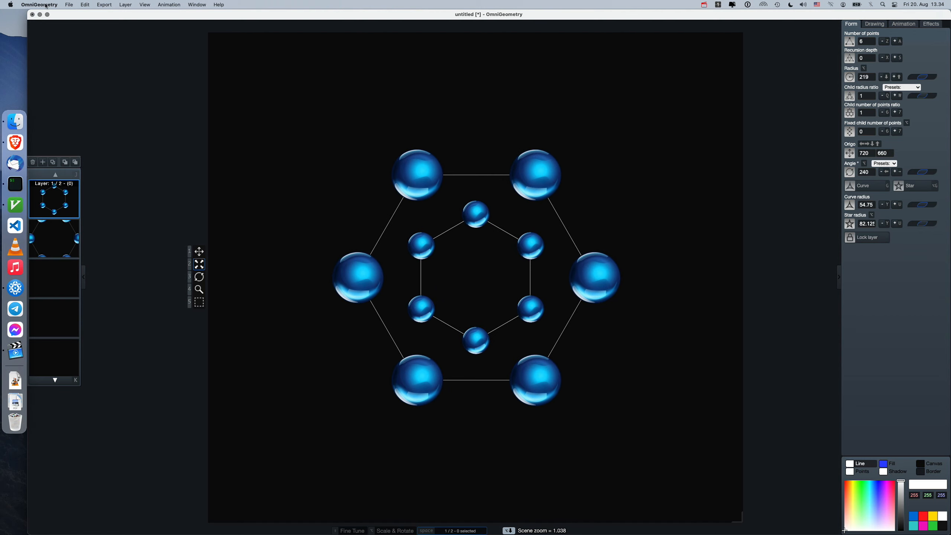
# - Load 3d_circle_slight_green.png as the inner hexagon's point image and scale that hexagon to radius about 192
pyautogui.click(120, 5)
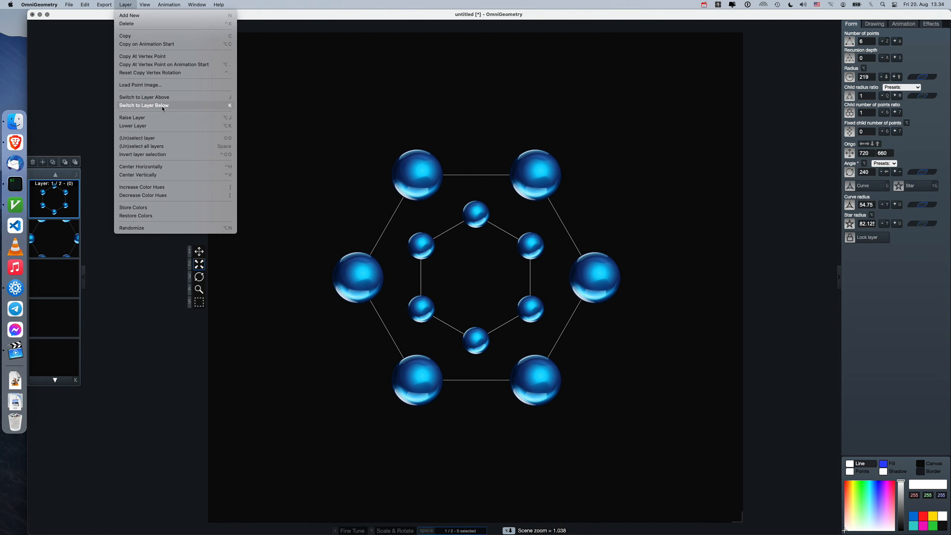
pyautogui.click(164, 86)
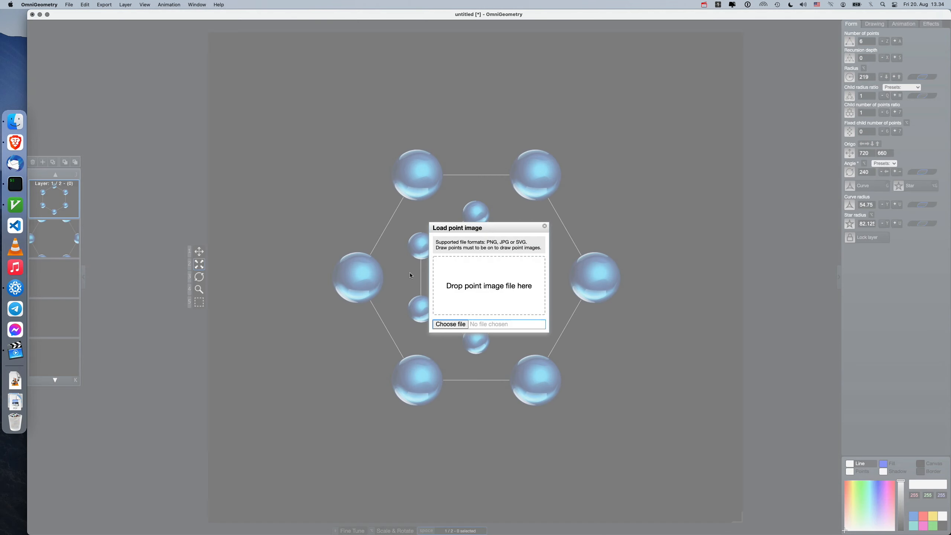
pyautogui.click(458, 324)
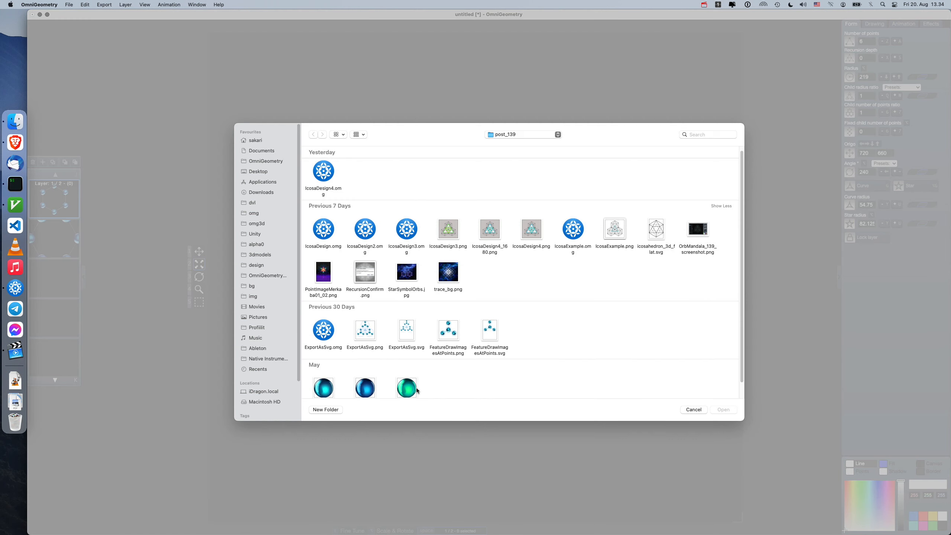
pyautogui.scroll(-2, 415, 386)
pyautogui.doubleClick(412, 369)
pyautogui.moveTo(487, 271); pyautogui.dragTo(486, 283)
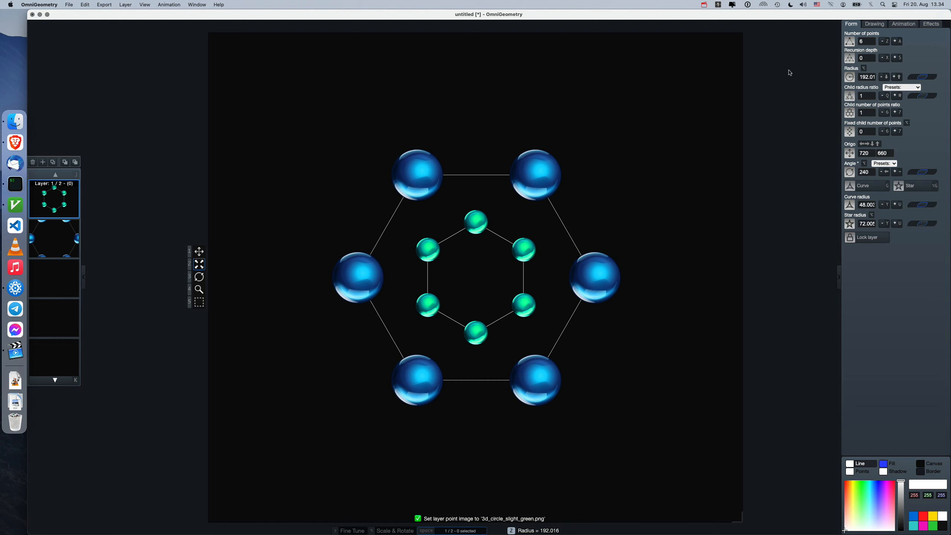
# - Try the loaded blue sphere as the inner hexagon's point image, and switch back to 3d_circle_slight_green.png
pyautogui.click(875, 24)
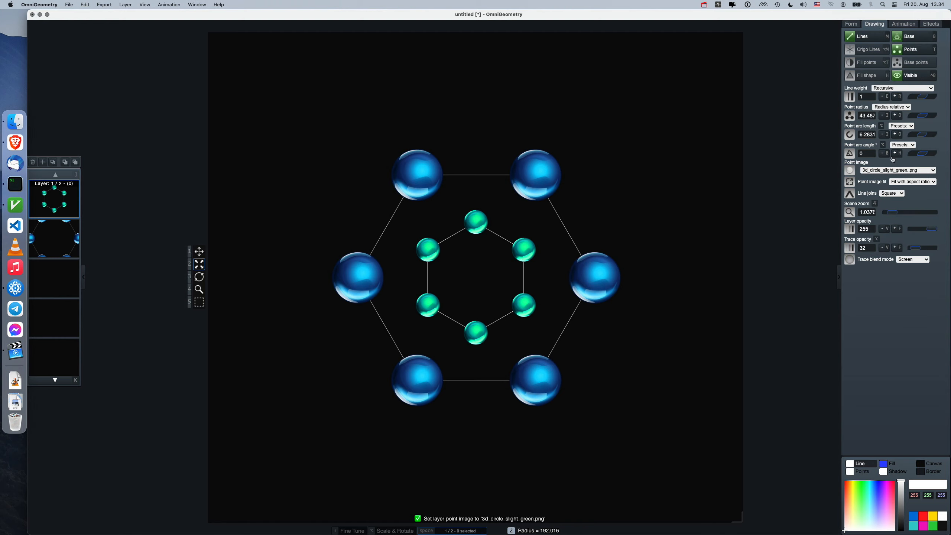
pyautogui.click(914, 170)
pyautogui.click(914, 163)
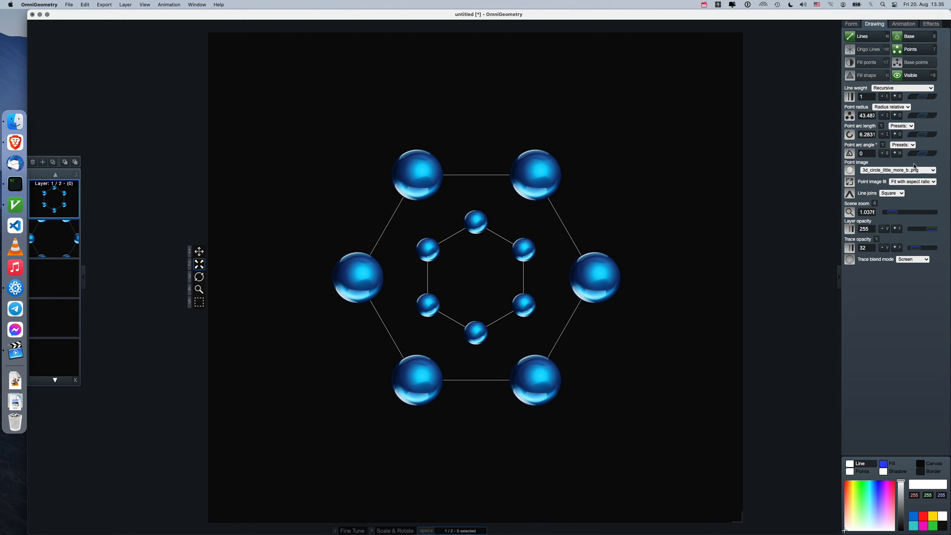
pyautogui.click(914, 170)
pyautogui.click(913, 177)
pyautogui.click(913, 171)
pyautogui.click(912, 164)
pyautogui.click(893, 170)
pyautogui.click(891, 177)
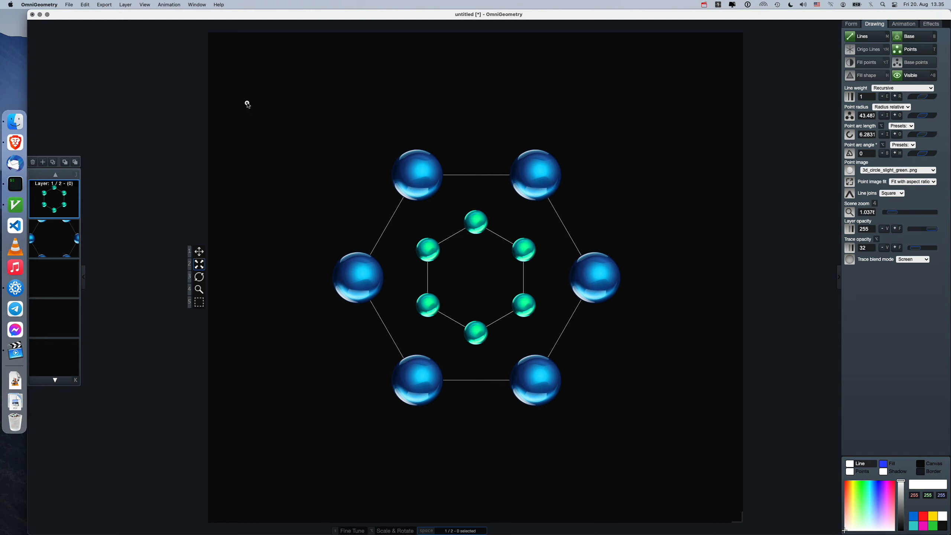
# - Add a third layer with a green-sphere triangle of radius about 110 inside the inner hexagon
pyautogui.press('l')
pyautogui.press('z')
pyautogui.press('z')
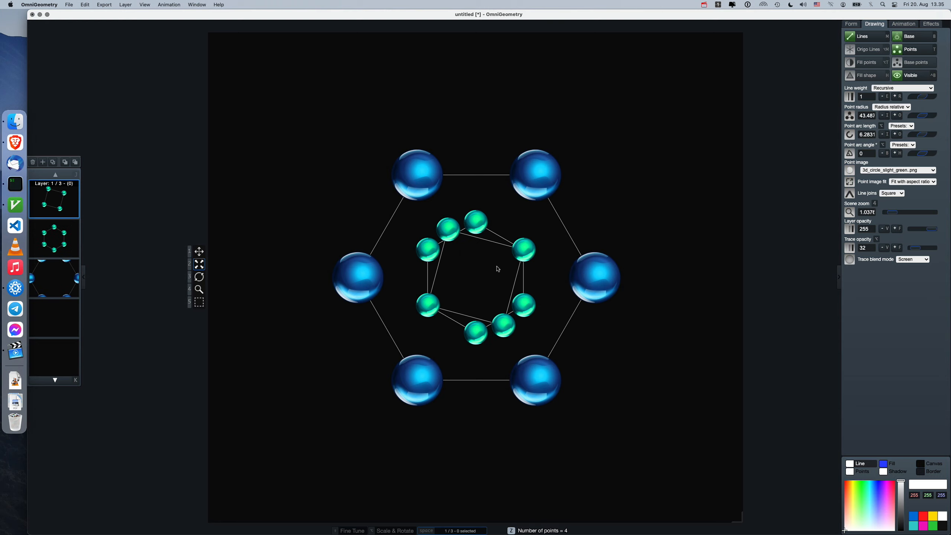
pyautogui.press('z')
pyautogui.moveTo(488, 283); pyautogui.dragTo(489, 309)
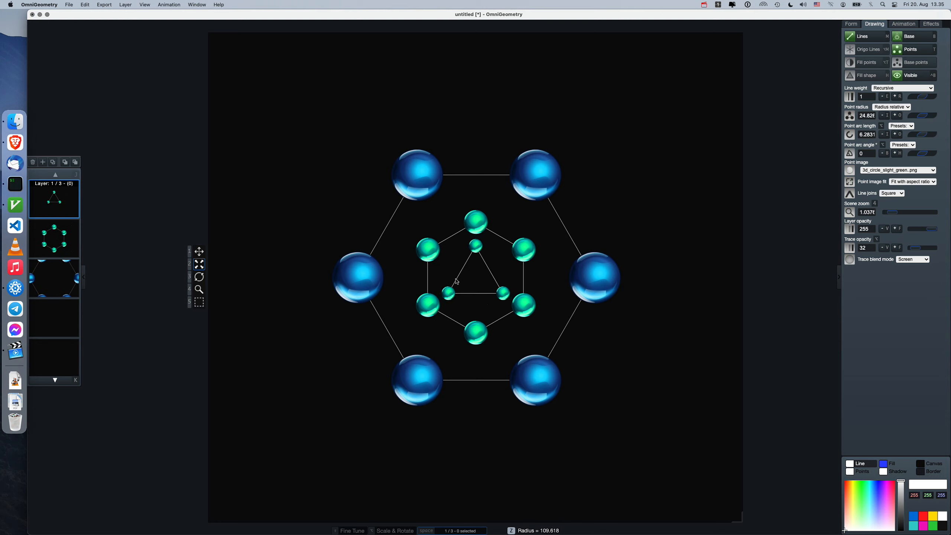
# - Delete the two hexagon layers and scale the remaining green triangle to radius about 352
pyautogui.press('k')
pyautogui.hotkey('ctrl', 'x')
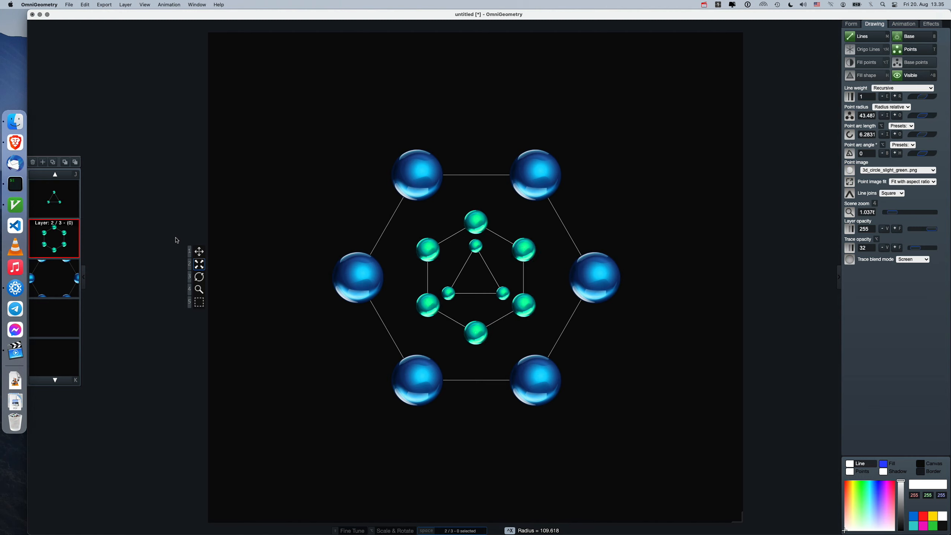
pyautogui.hotkey('ctrl', 'x')
pyautogui.moveTo(465, 313); pyautogui.dragTo(590, 294)
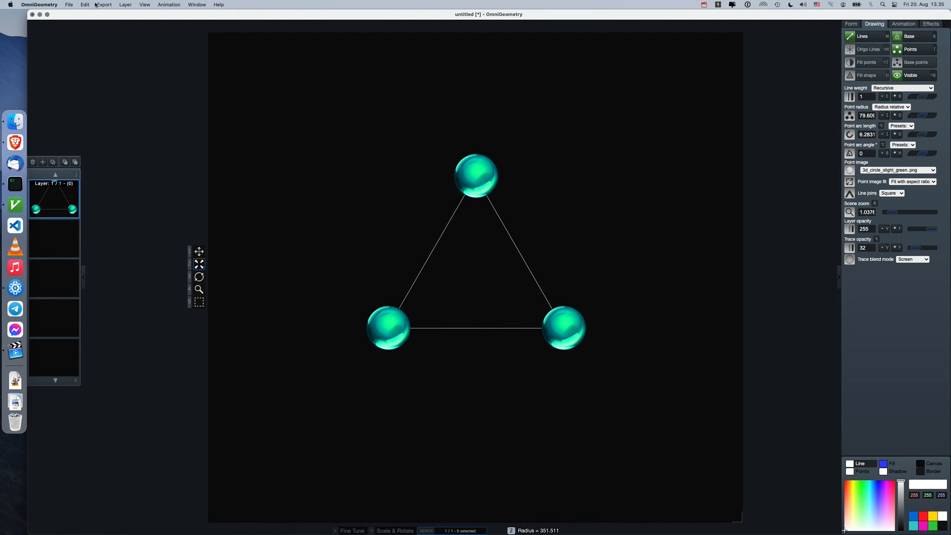
# - Load icosahedron_3d_flat.svg as the triangle's point image and set the canvas colour to grey (176, 176, 176)
pyautogui.click(133, 3)
pyautogui.click(157, 87)
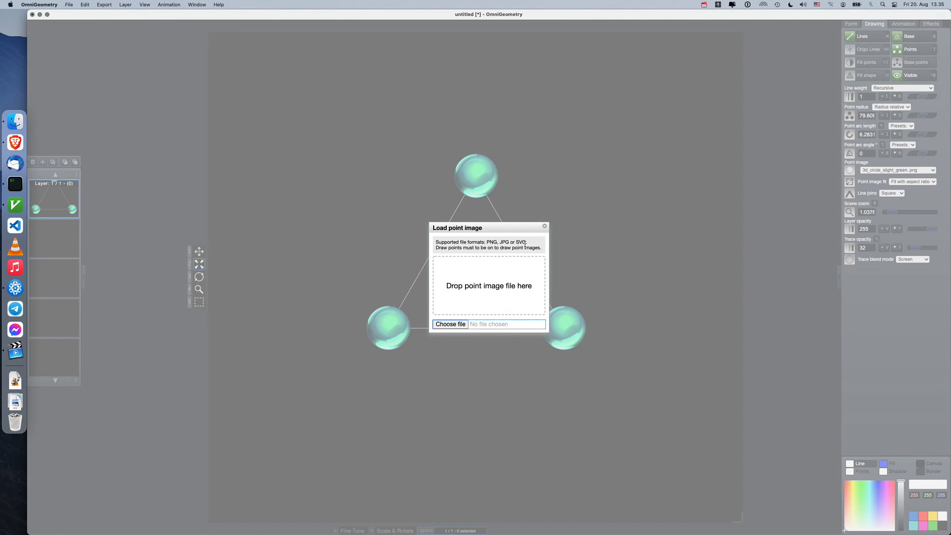
pyautogui.click(461, 325)
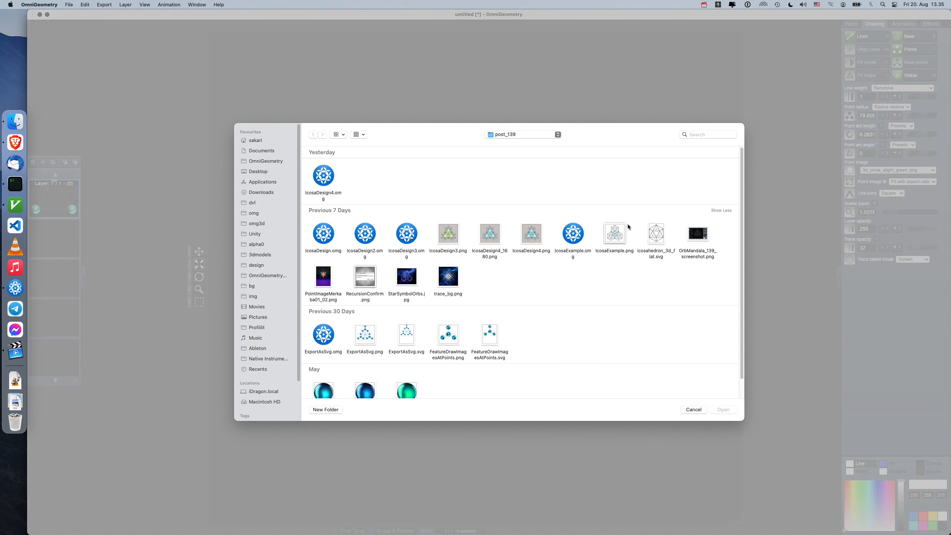
pyautogui.click(651, 231)
pyautogui.press('space')
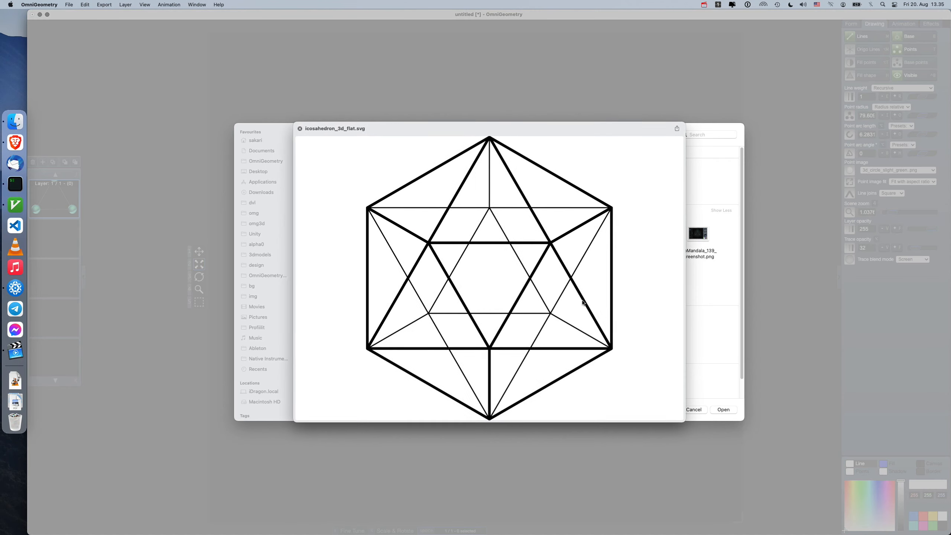
pyautogui.press('space')
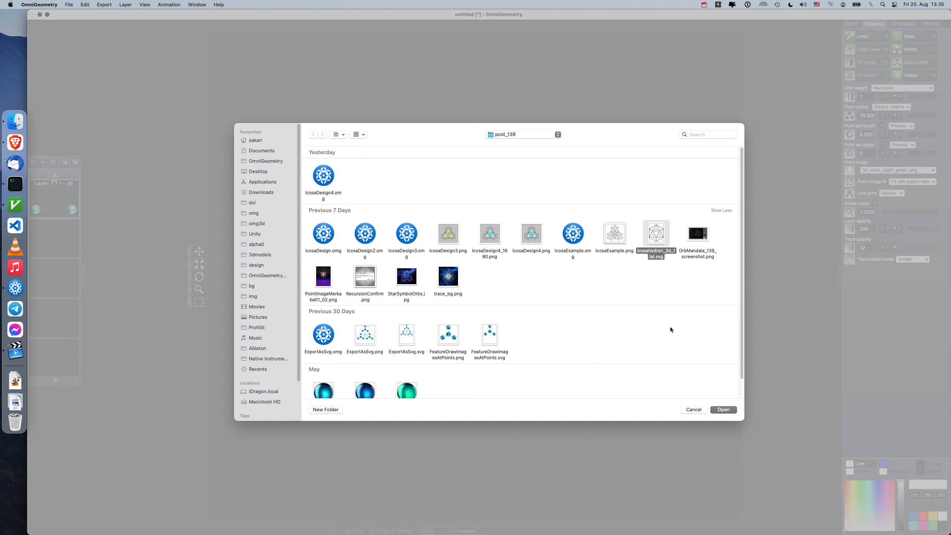
pyautogui.click(723, 409)
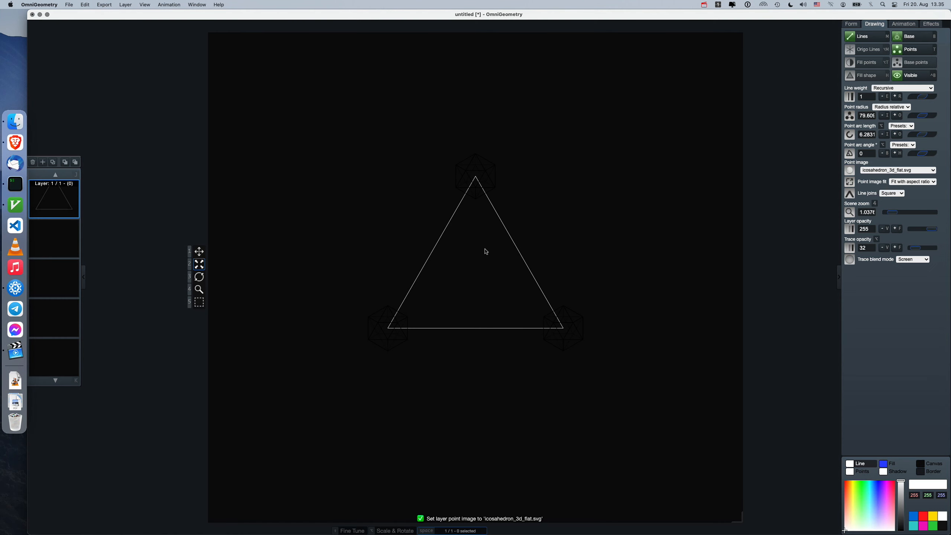
pyautogui.click(931, 464)
pyautogui.moveTo(901, 528); pyautogui.dragTo(902, 496)
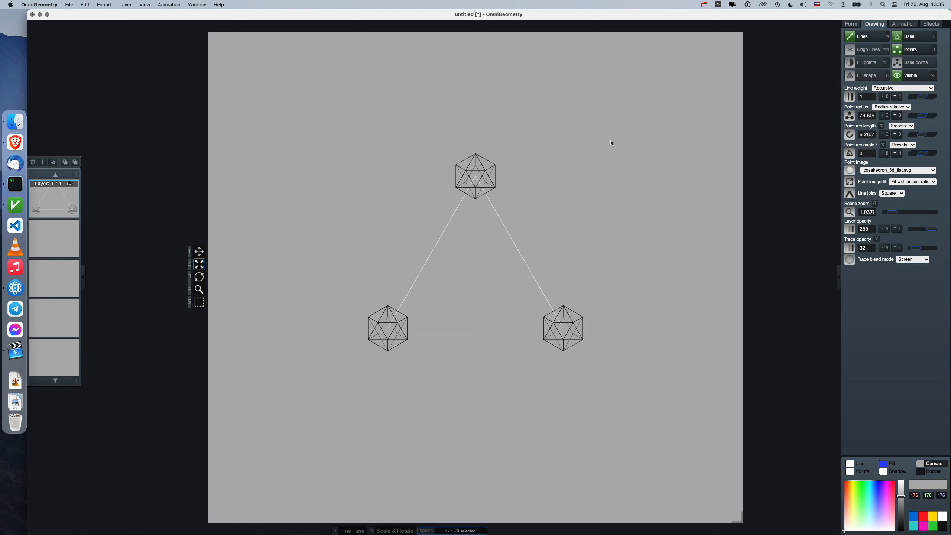
# - Enlarge the triangle's point radius to about 351 so the three icosahedra meet edge to edge
pyautogui.press('o')
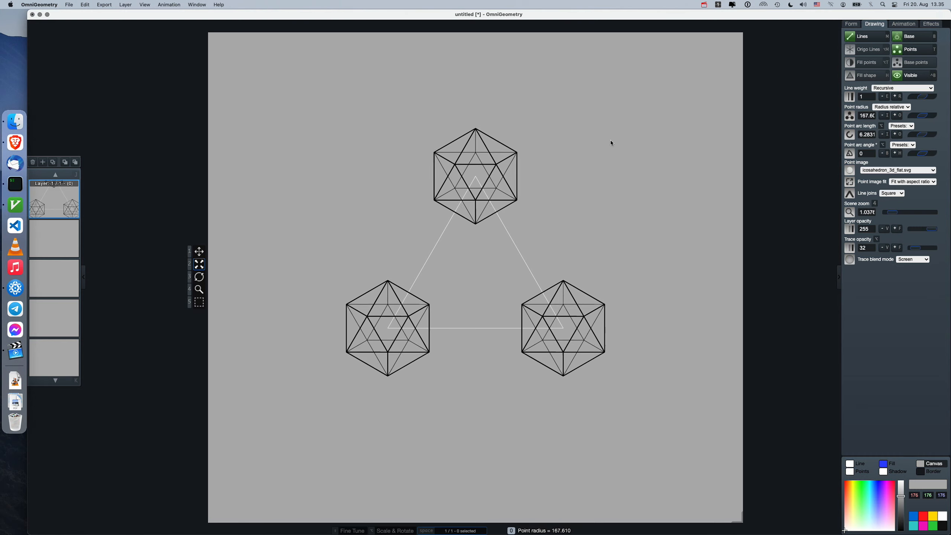
pyautogui.press('o')
pyautogui.press('o')
pyautogui.press('4')
pyautogui.moveTo(498, 140); pyautogui.dragTo(461, 161)
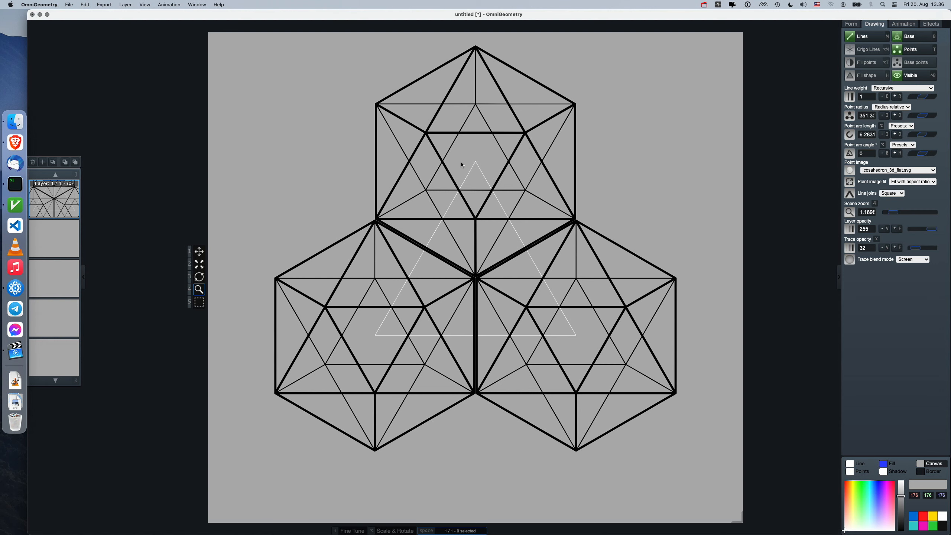
# - Increase the shape to six points and reduce the point radius to about 177, keeping recursion depth at 0
pyautogui.press('q')
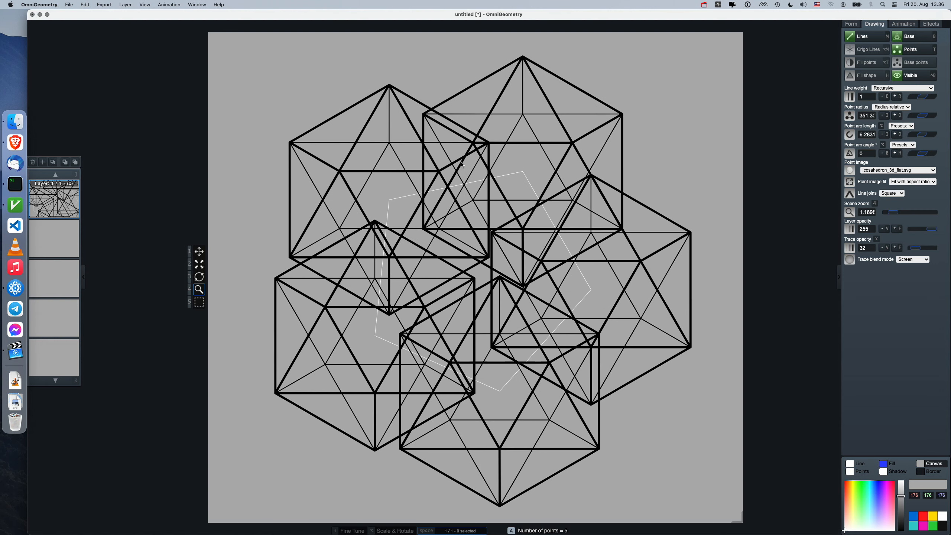
pyautogui.press('o')
pyautogui.press('i')
pyautogui.press('i')
pyautogui.press('z')
pyautogui.press('x')
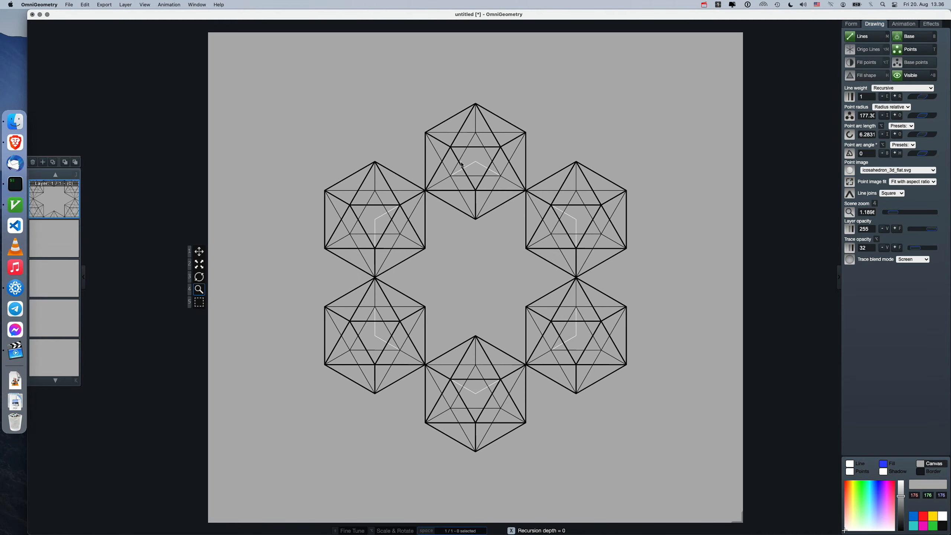
# - Add recursion to the six-point shape with a point radius of about 185, and turn off its lines
pyautogui.press('s')
pyautogui.press('i')
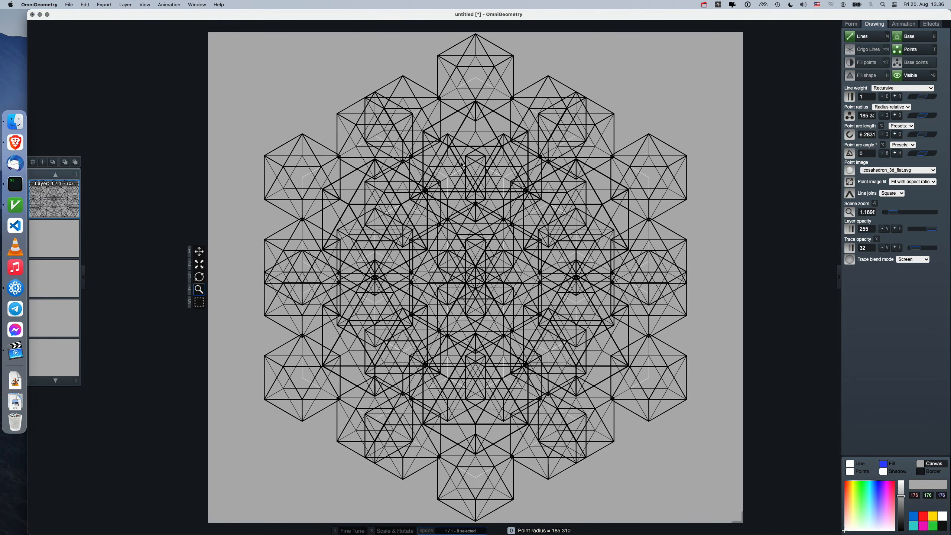
pyautogui.press('m')
# - Remove the recursion, collapse the shape into one central icosahedron and enlarge the point radius to about 443
pyautogui.press('2')
pyautogui.press('x')
pyautogui.press('o')
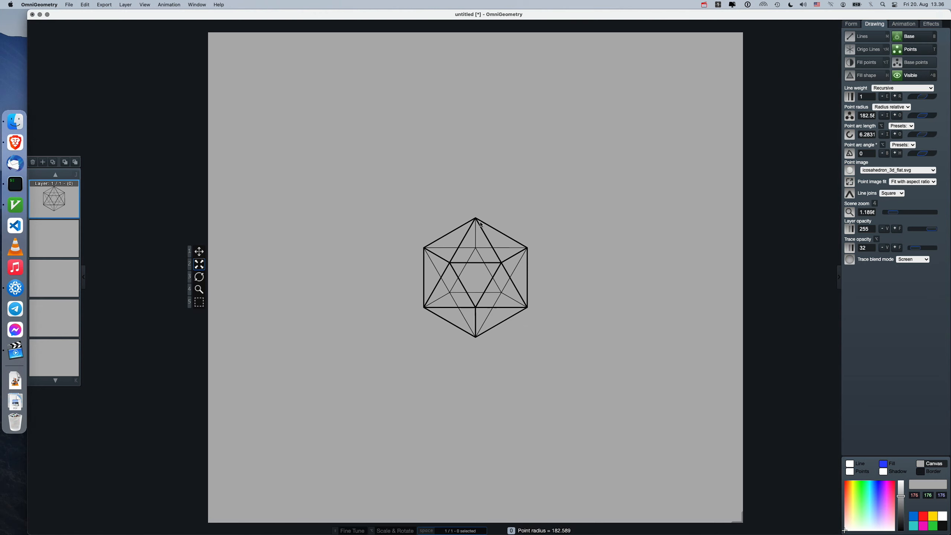
pyautogui.press('o')
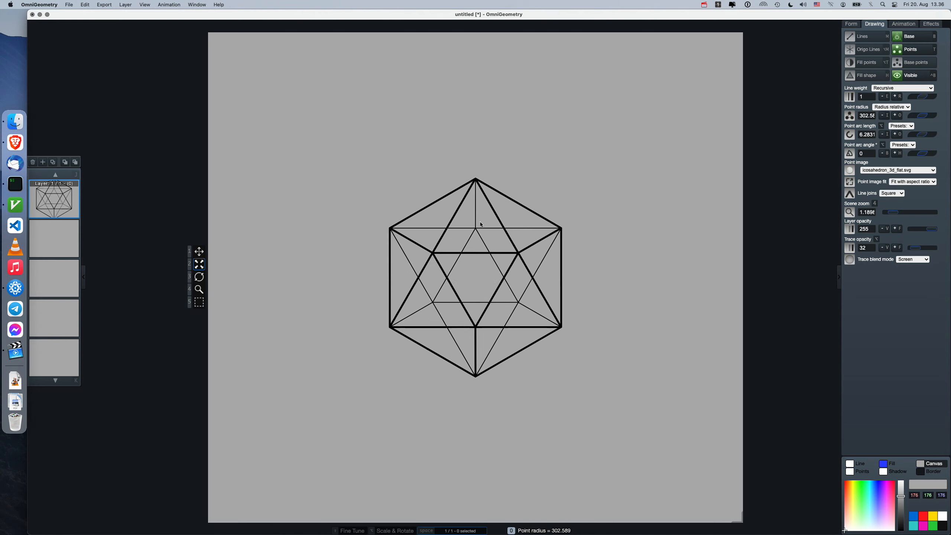
pyautogui.press('o')
pyautogui.press('o')
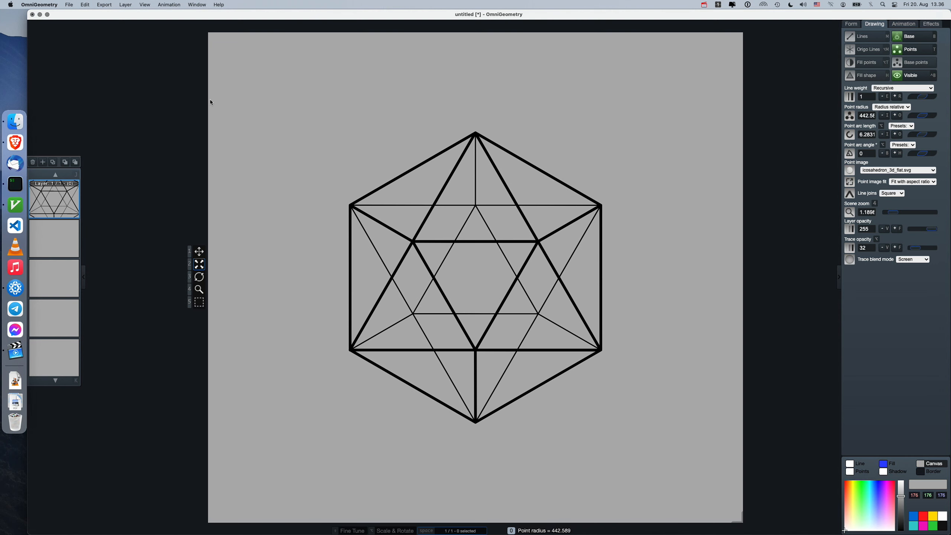
# - Open the recent scene IcosaDesign4.omg and shrink its canvas to 718 × 750 px around the design
pyautogui.press('super+n')
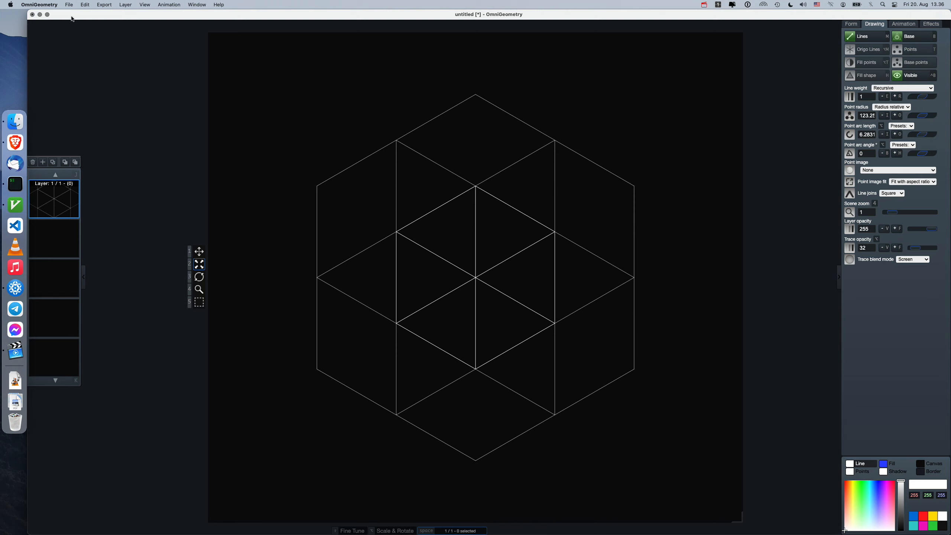
pyautogui.click(69, 5)
pyautogui.moveTo(78, 36)
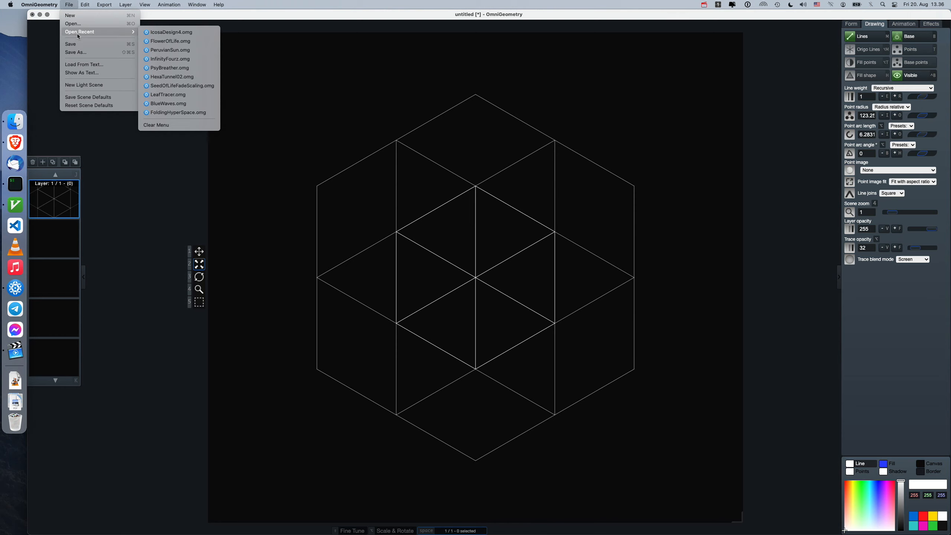
pyautogui.click(198, 32)
pyautogui.click(509, 305)
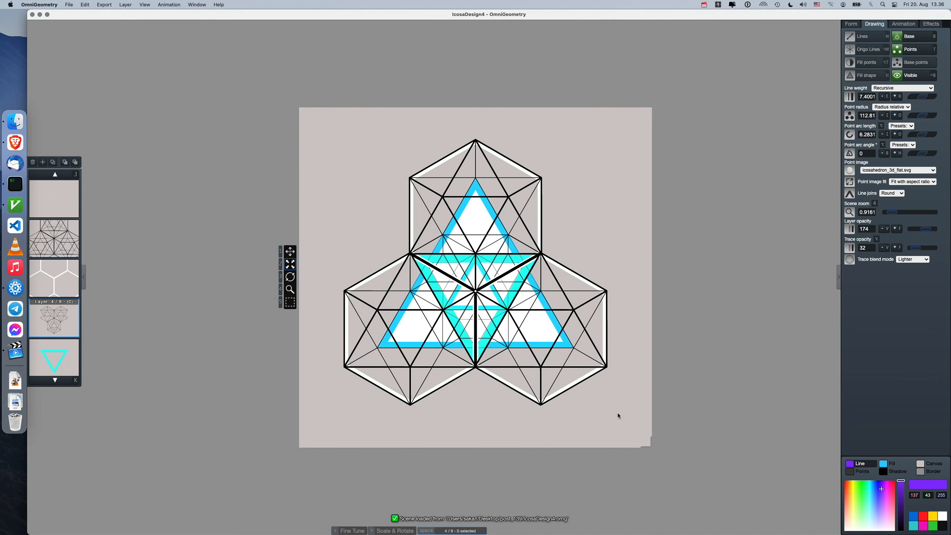
pyautogui.moveTo(650, 445); pyautogui.dragTo(606, 412)
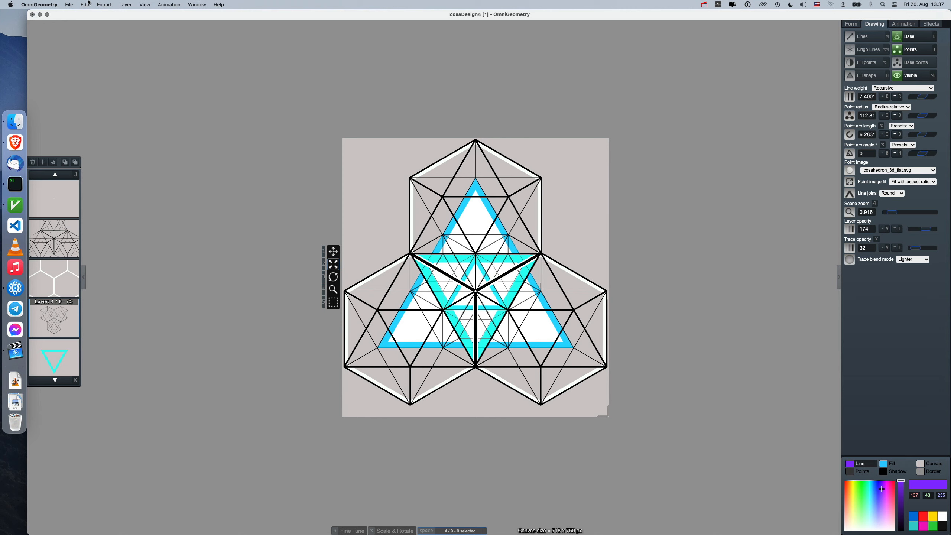
# - Review the SVG export options for the design and leave them without exporting
pyautogui.click(104, 5)
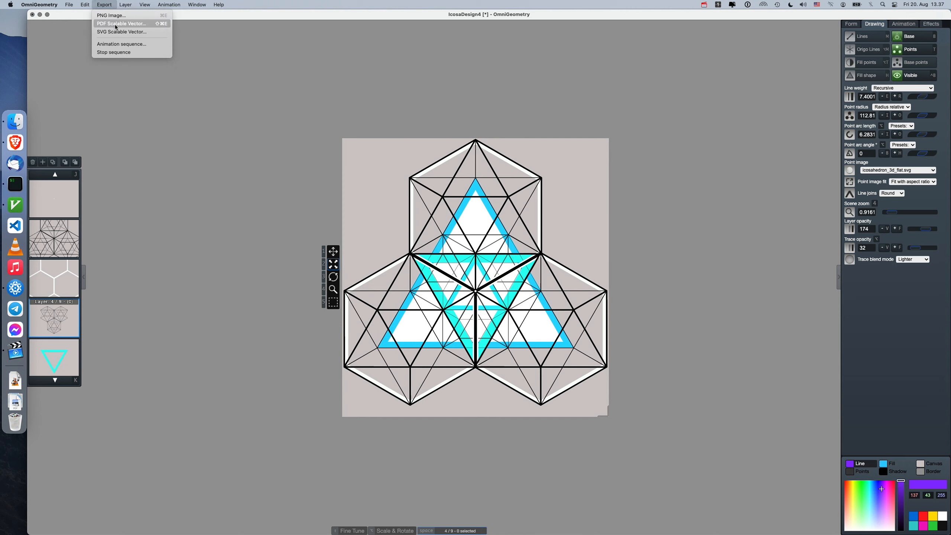
pyautogui.click(145, 32)
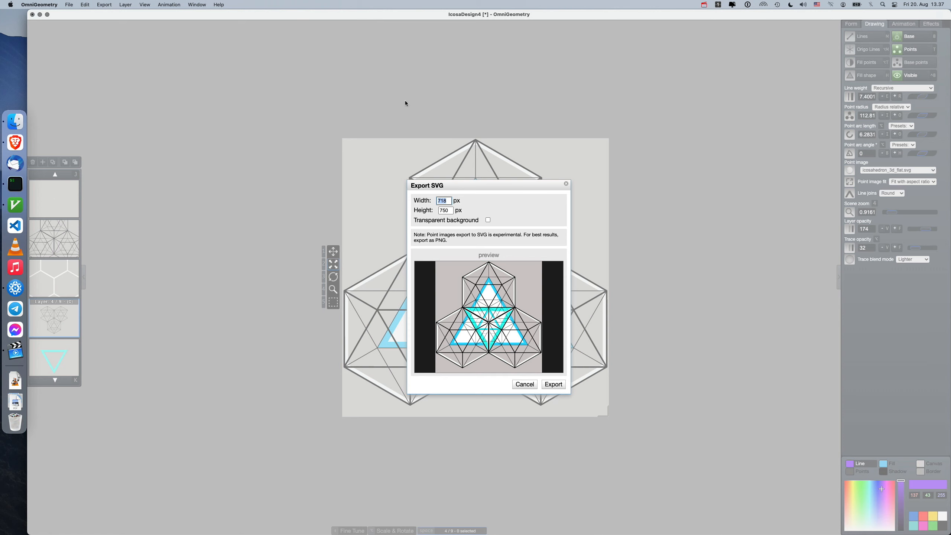
pyautogui.click(524, 384)
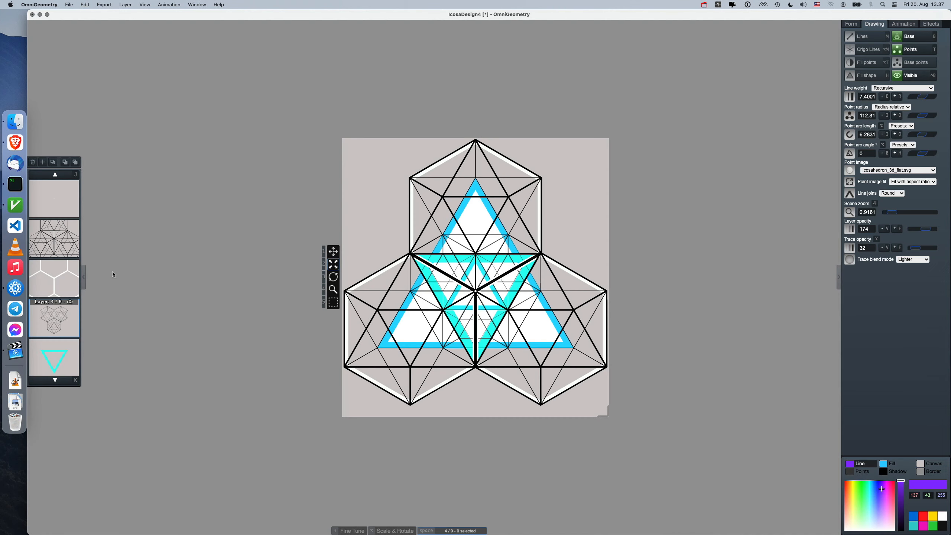
# - Select layer 2, toggle its points off and on, and check its point image setting, keeping icosahedron_3d_flat.svg
pyautogui.press('j')
pyautogui.press('j')
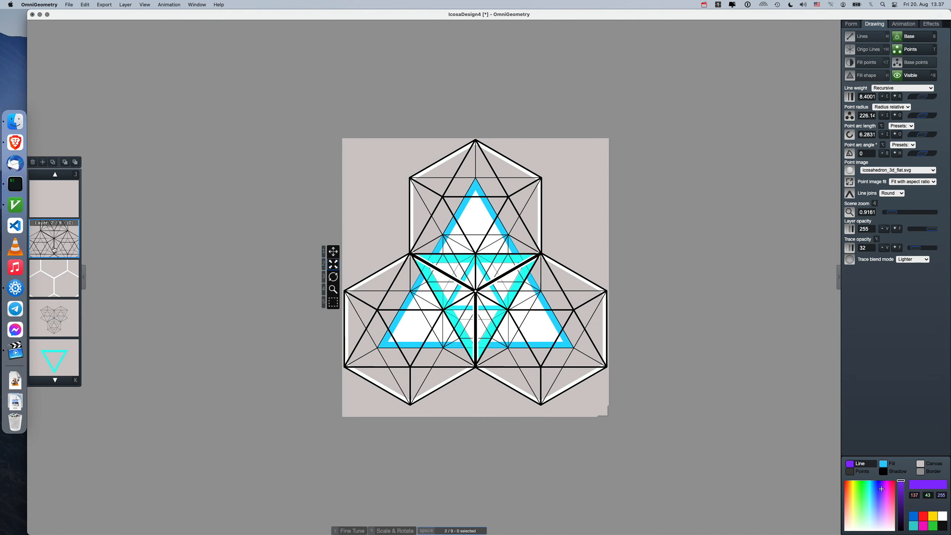
pyautogui.press('t')
pyautogui.press('t')
pyautogui.click(925, 171)
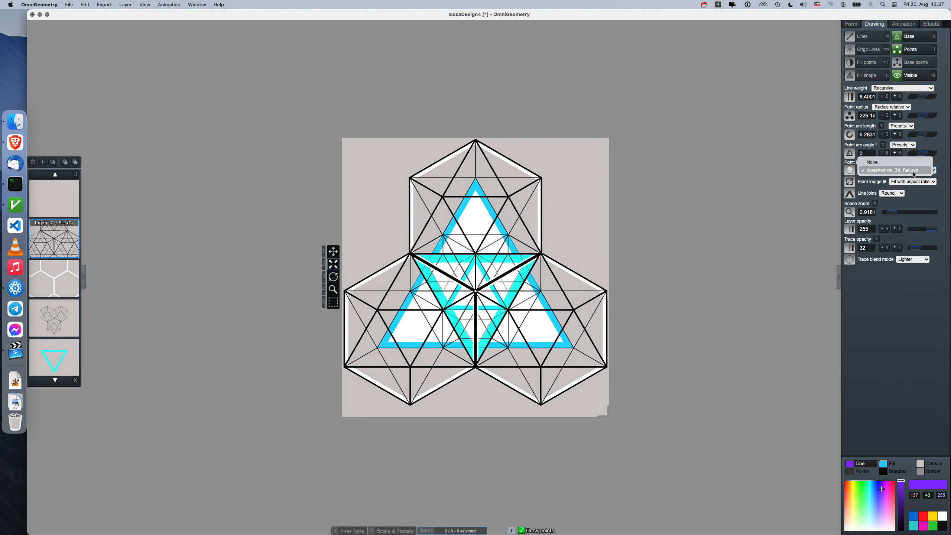
pyautogui.click(913, 173)
# - Review the PDF and PNG export options for the design, leaving both without exporting
pyautogui.click(104, 4)
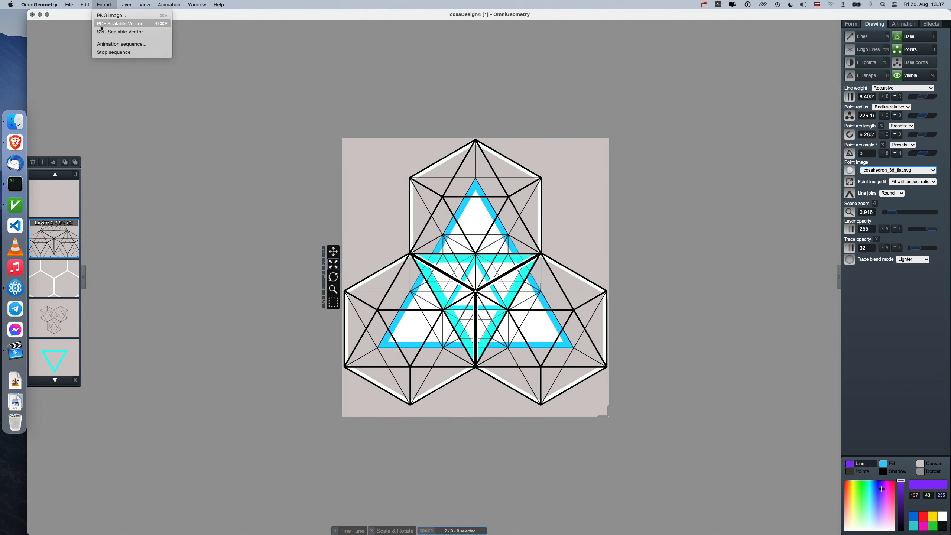
pyautogui.click(102, 25)
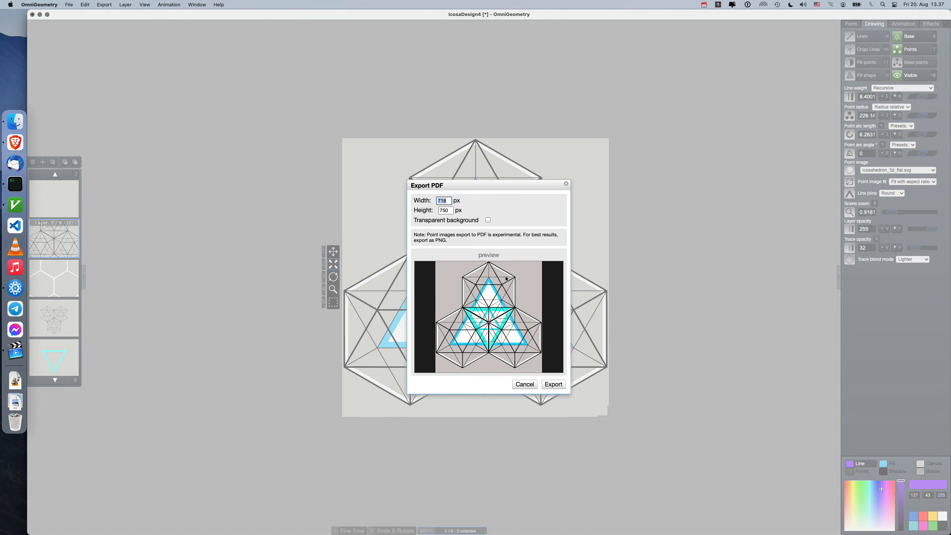
pyautogui.click(532, 388)
pyautogui.click(104, 5)
pyautogui.click(106, 15)
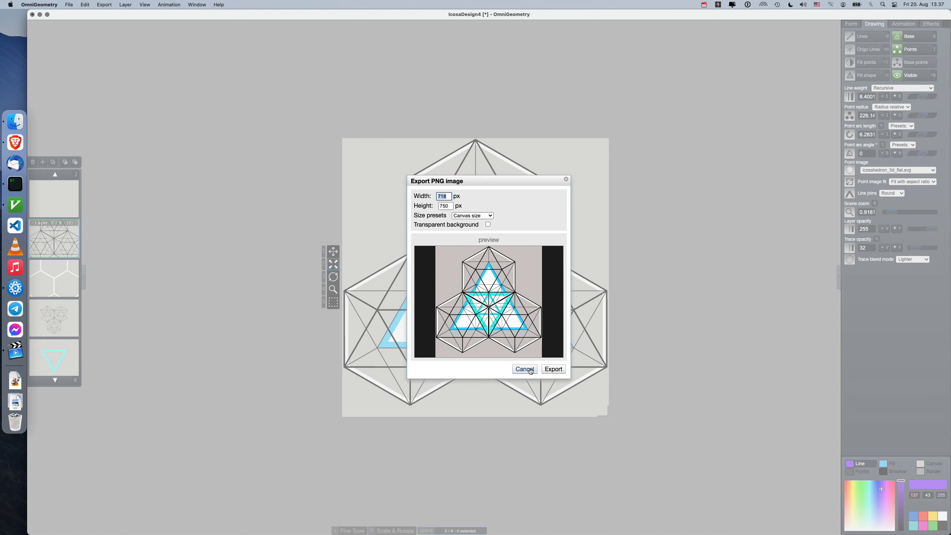
pyautogui.click(531, 370)
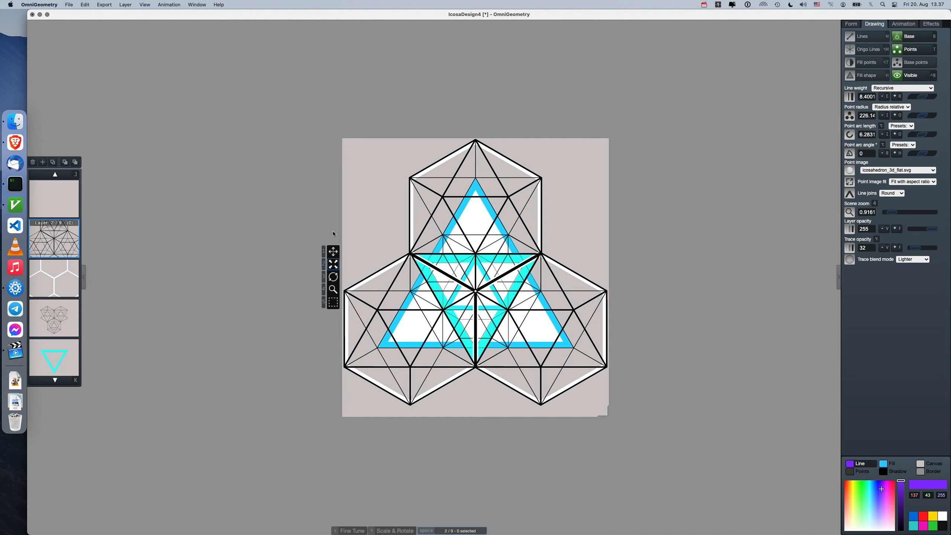
# - Export the design as an SVG with transparent background, saved as IcosaDesign4.svg in the post_139 folder
pyautogui.click(105, 5)
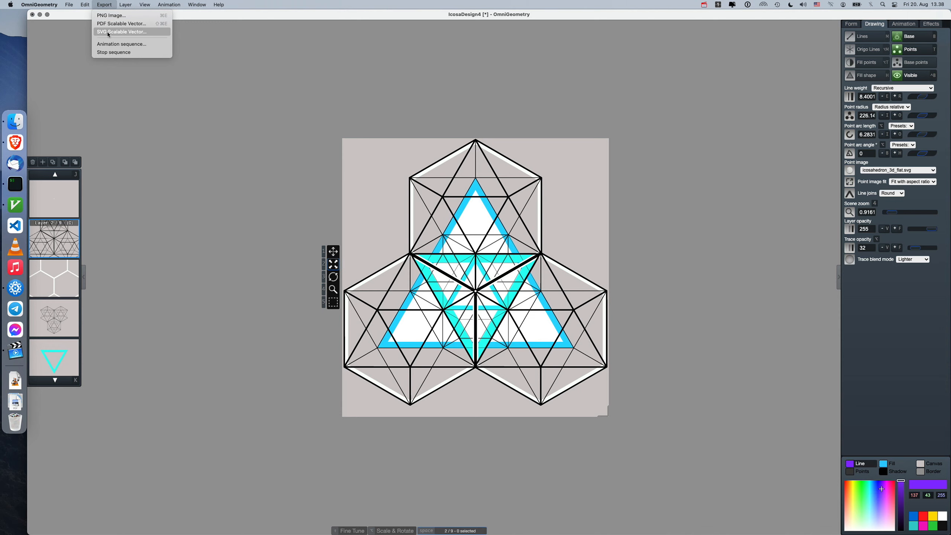
pyautogui.click(301, 88)
pyautogui.click(91, 2)
pyautogui.moveTo(104, 4)
pyautogui.click(115, 32)
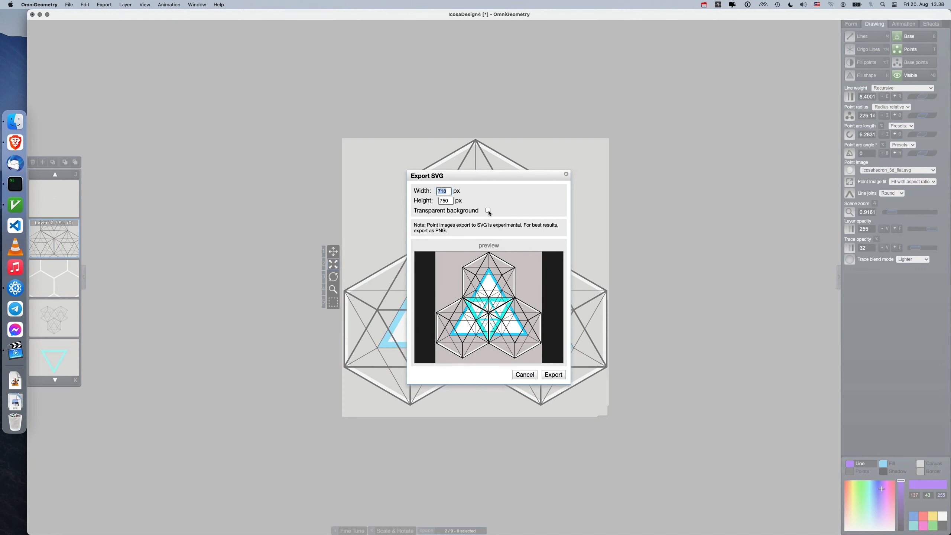
pyautogui.click(488, 211)
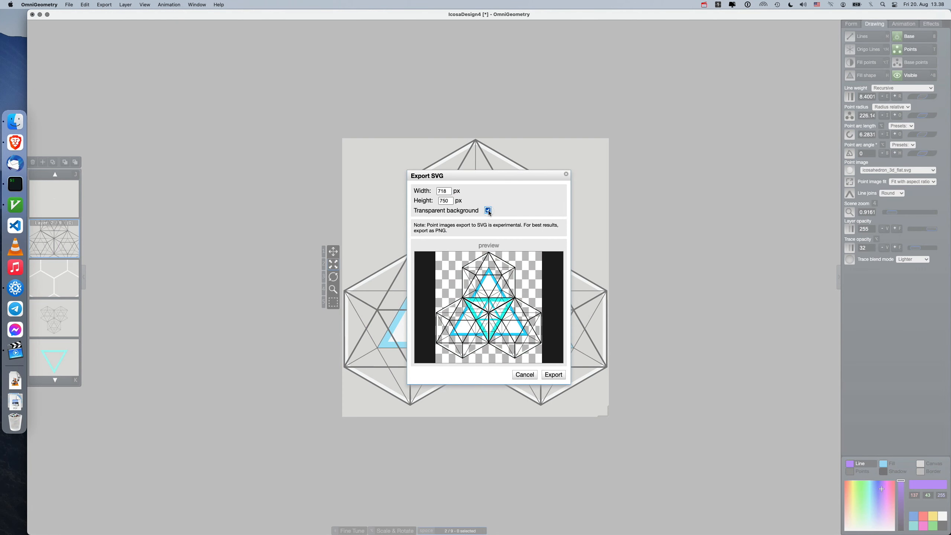
pyautogui.click(553, 374)
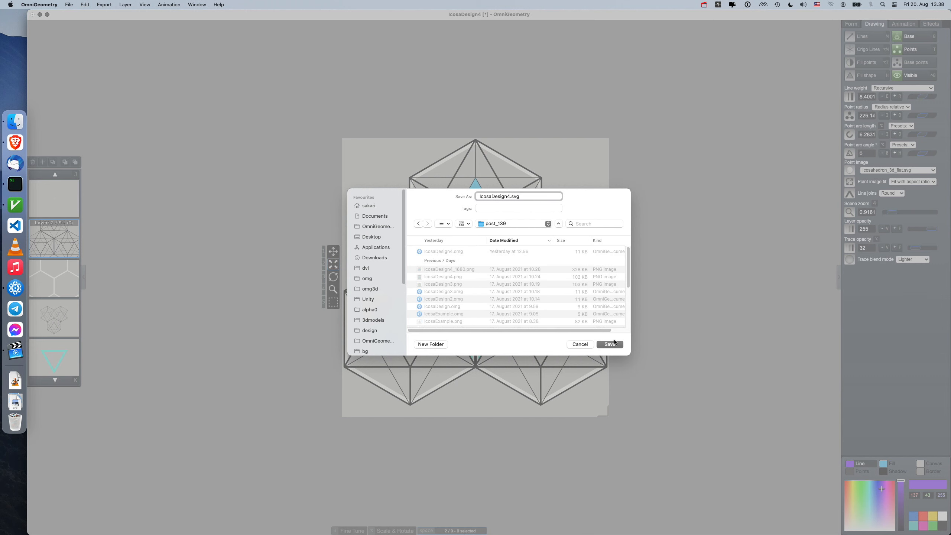
pyautogui.click(611, 344)
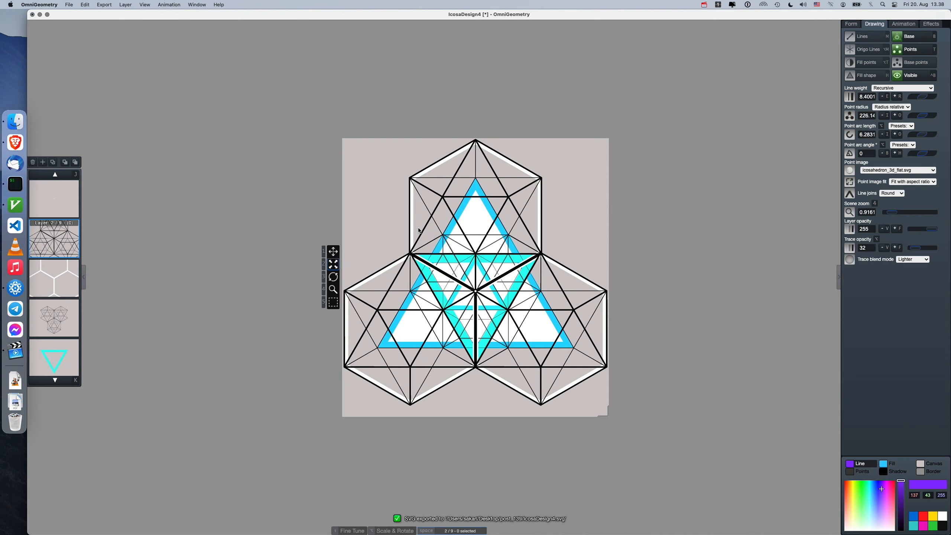
# - Switch to Finder and preview the exported IcosaDesign4.svg in the Desktop's post_139 folder
pyautogui.click(14, 121)
pyautogui.scroll(-10, 435, 213)
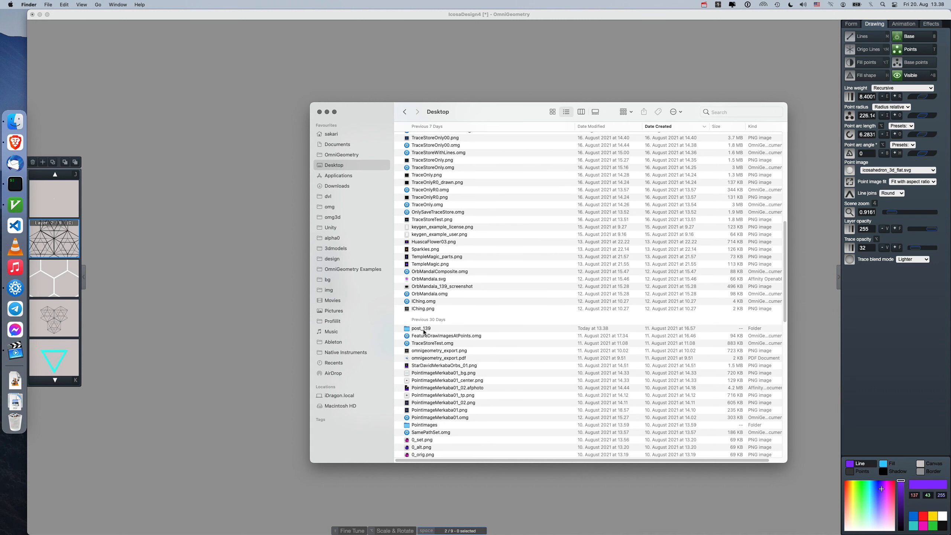
pyautogui.doubleClick(425, 332)
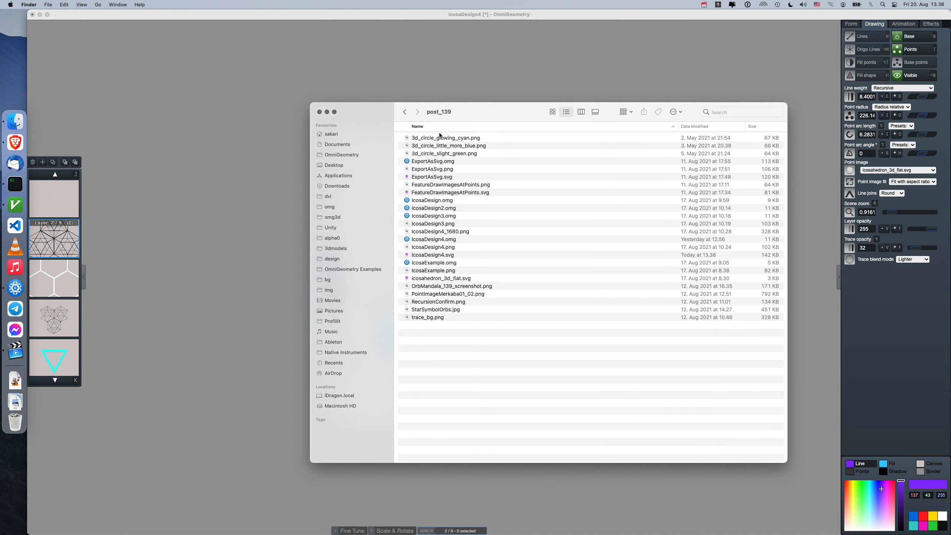
pyautogui.click(434, 255)
pyautogui.press('space')
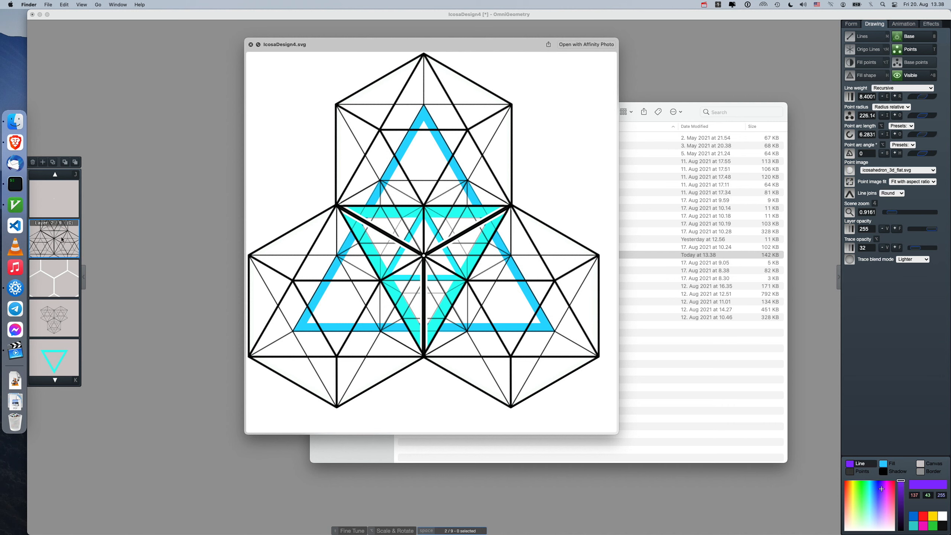
# - Switch from the SVG preview back to OmniGeometry and create a new scene, discarding unsaved changes
pyautogui.moveTo(407, 43); pyautogui.dragTo(453, 80)
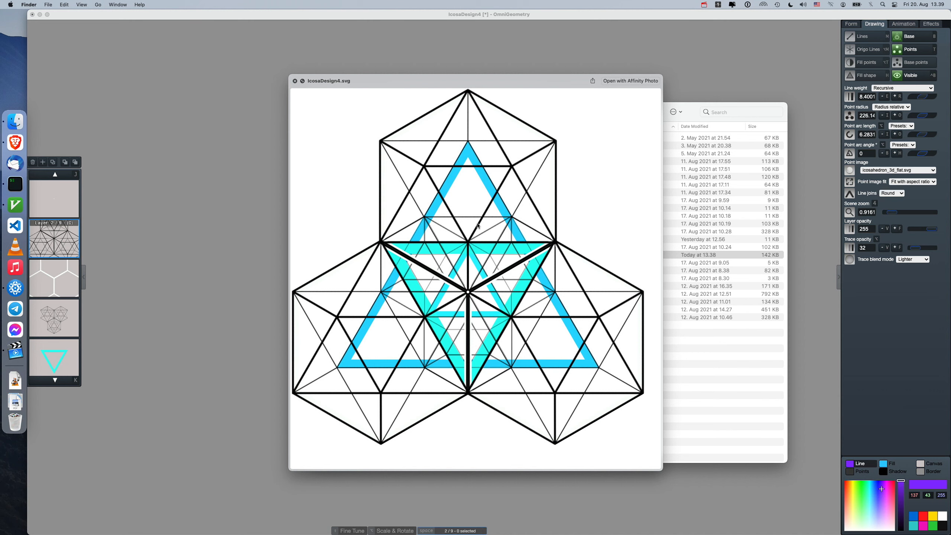
pyautogui.click(321, 165)
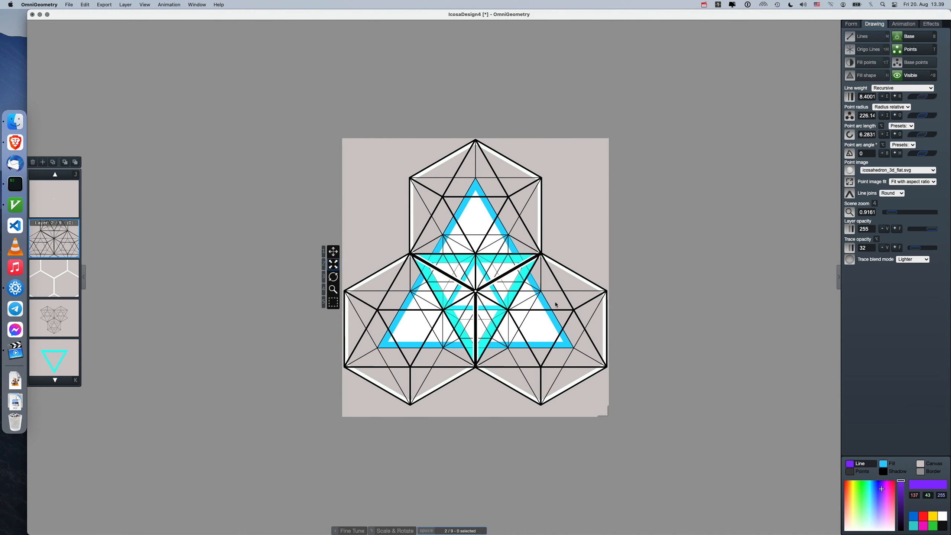
pyautogui.press('super+a')
pyautogui.press('4')
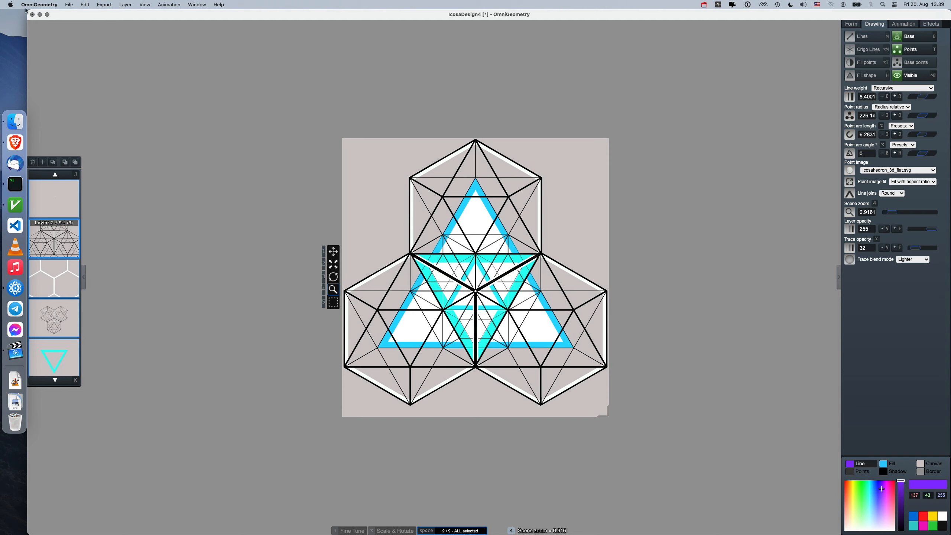
pyautogui.click(69, 4)
pyautogui.click(81, 18)
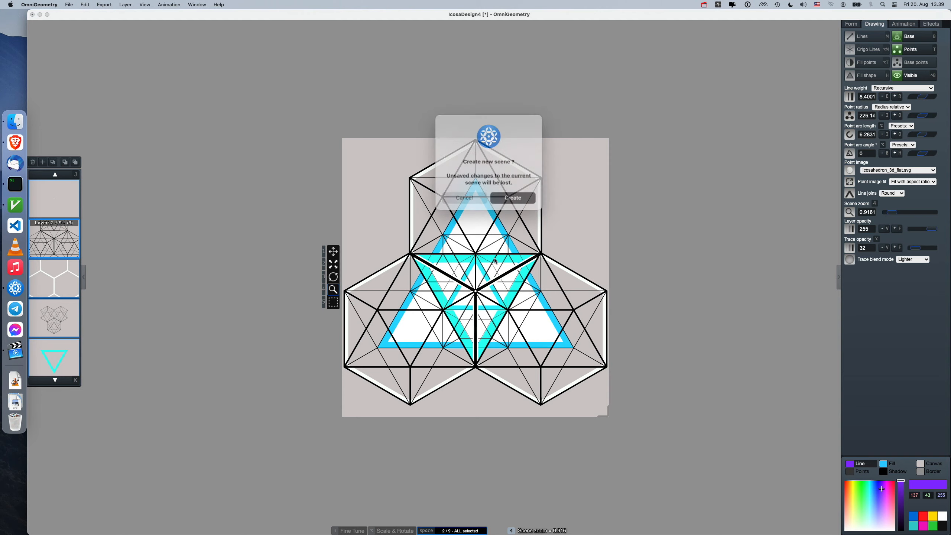
pyautogui.click(511, 194)
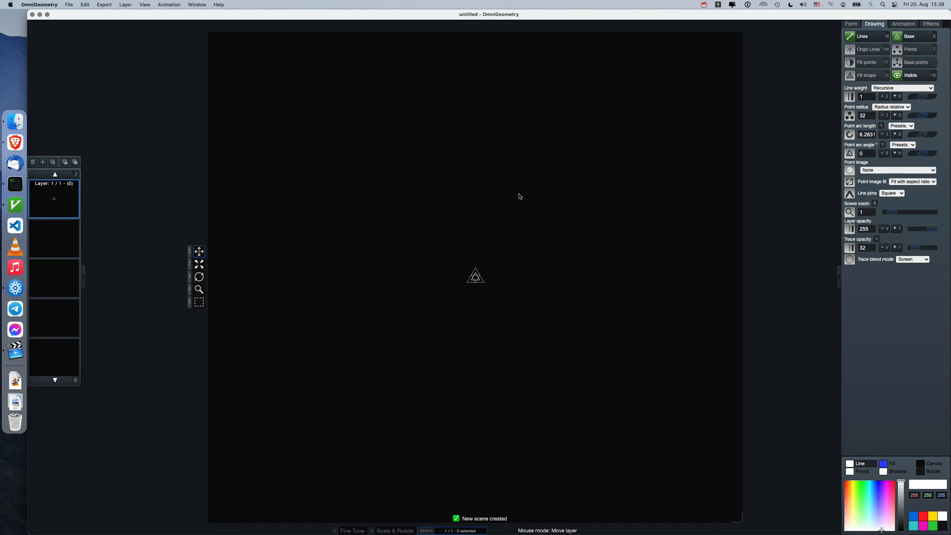
# - Make the canvas grey (168, 168, 168) and show the triangle layer's points with recursion depth 0
pyautogui.click(925, 464)
pyautogui.moveTo(905, 489); pyautogui.dragTo(904, 498)
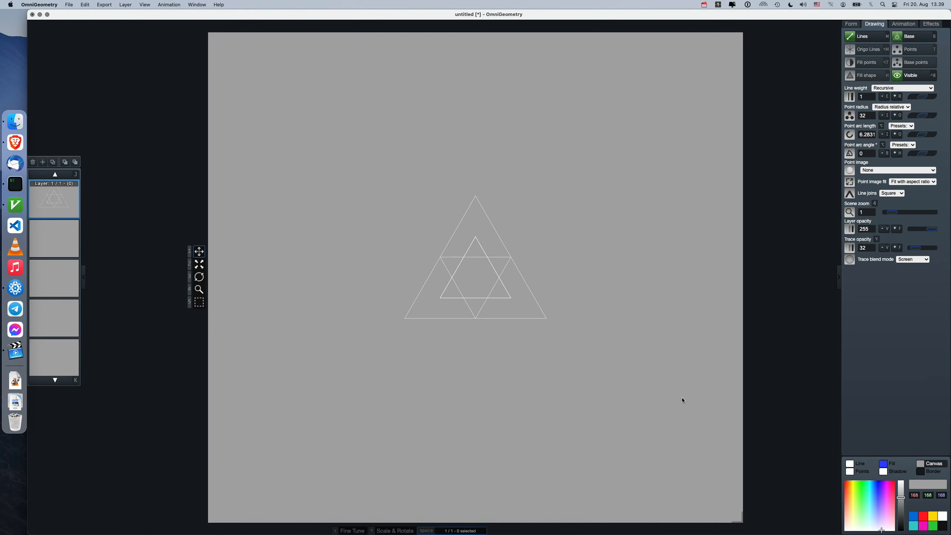
pyautogui.press('t')
# - Rotate the triangle layer freehand to an angle of about 69.55, and set its angle back to 0
pyautogui.press('2')
pyautogui.press('3')
pyautogui.moveTo(403, 247); pyautogui.dragTo(441, 180)
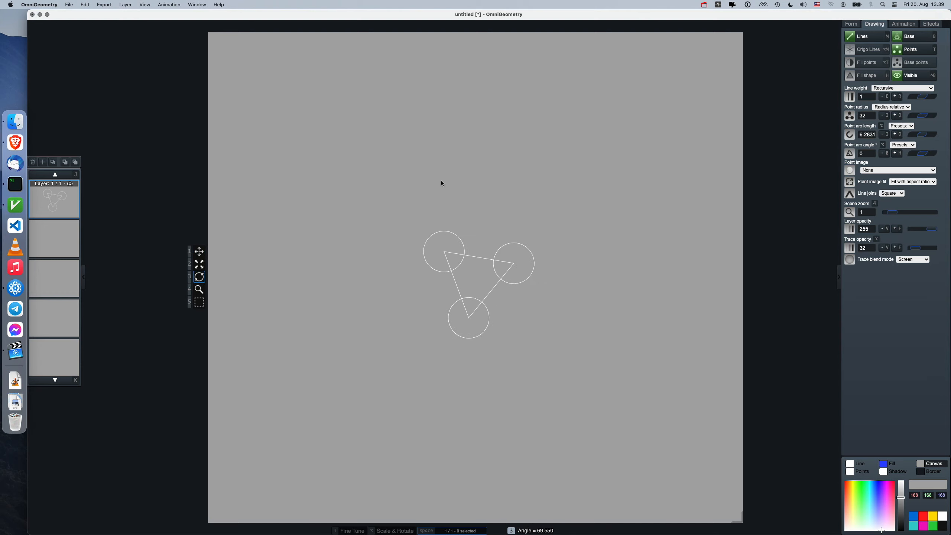
pyautogui.click(851, 24)
pyautogui.doubleClick(867, 172)
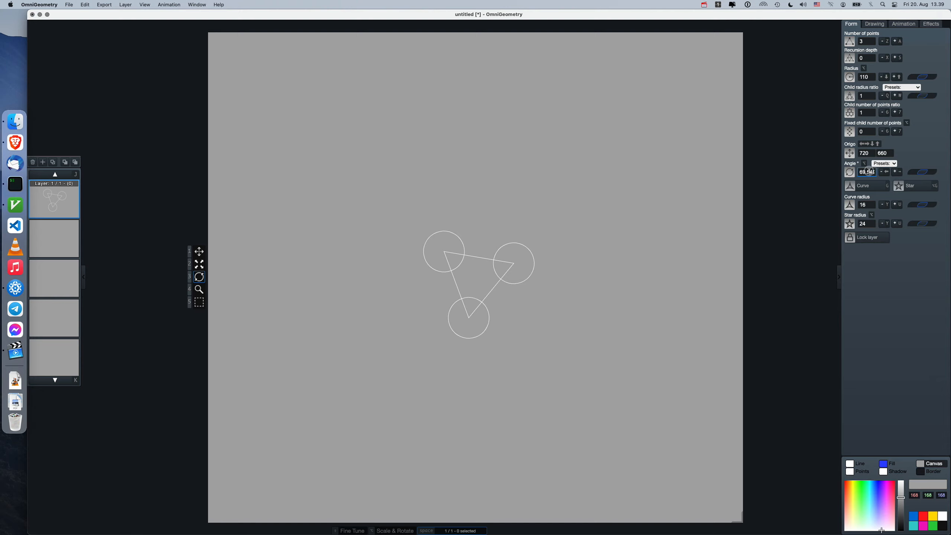
pyautogui.write('0')
pyautogui.press('Return')
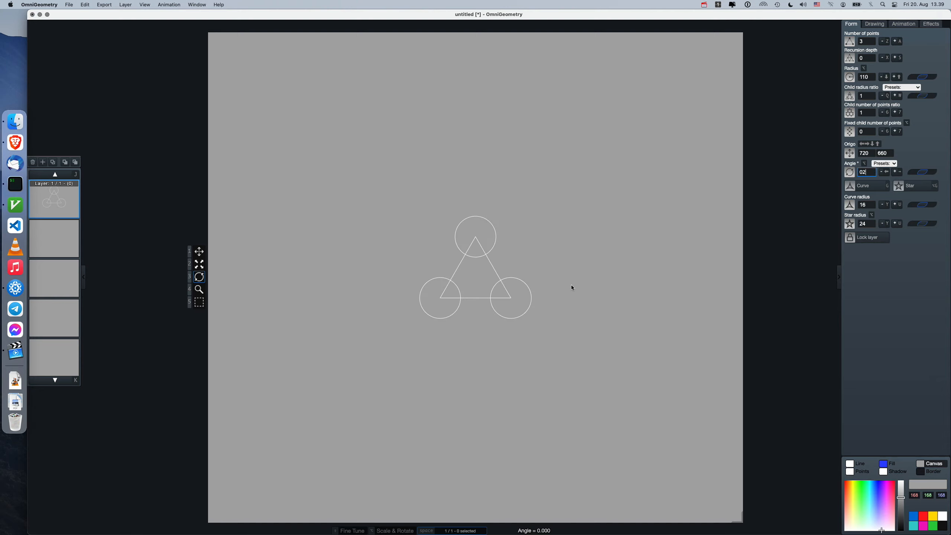
# - Rotate the triangle layer again to an angle of about 211, and reset the angle to 0
pyautogui.moveTo(569, 285); pyautogui.dragTo(491, 205)
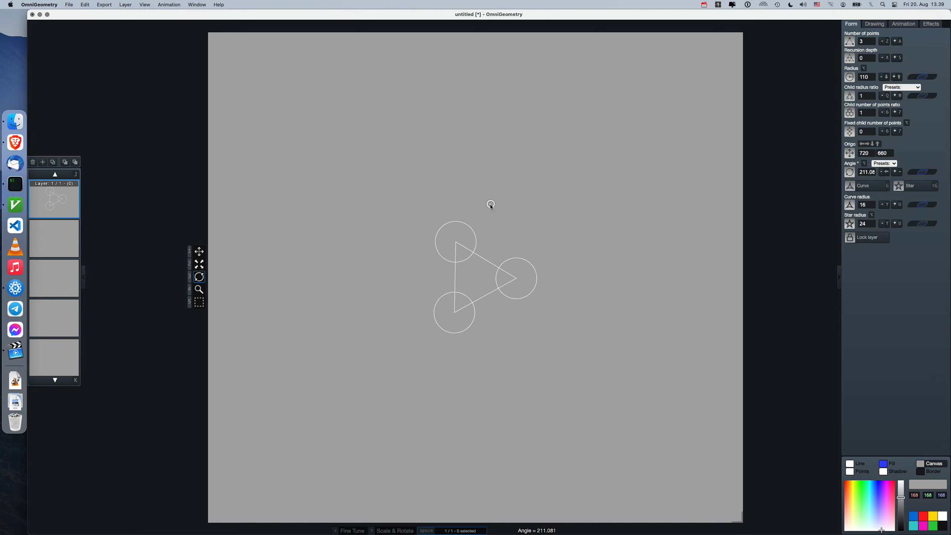
pyautogui.doubleClick(868, 172)
pyautogui.write('0')
pyautogui.press('Return')
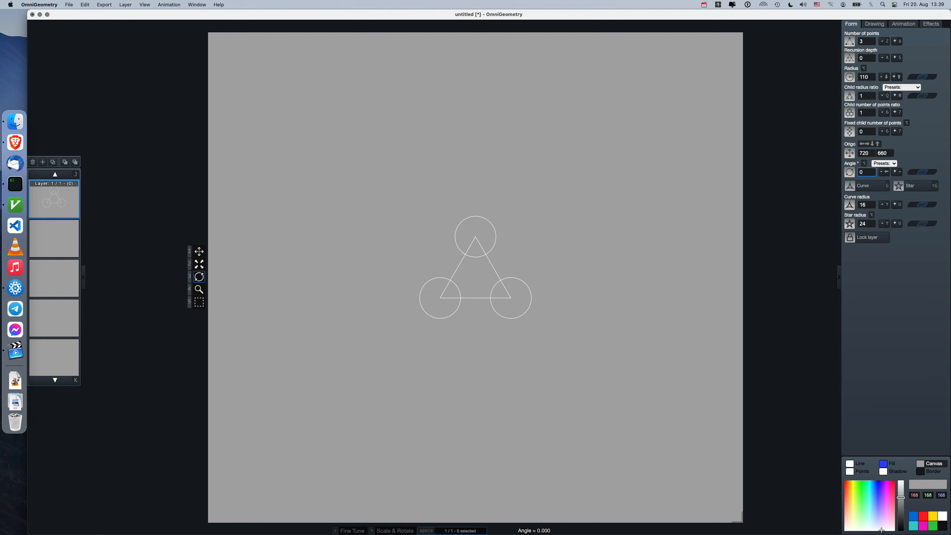
# - Enlarge the triangle layer to a radius of about 303.5 and load IcosaDesign4.svg as its point image
pyautogui.press('2')
pyautogui.moveTo(491, 271); pyautogui.dragTo(225, 113)
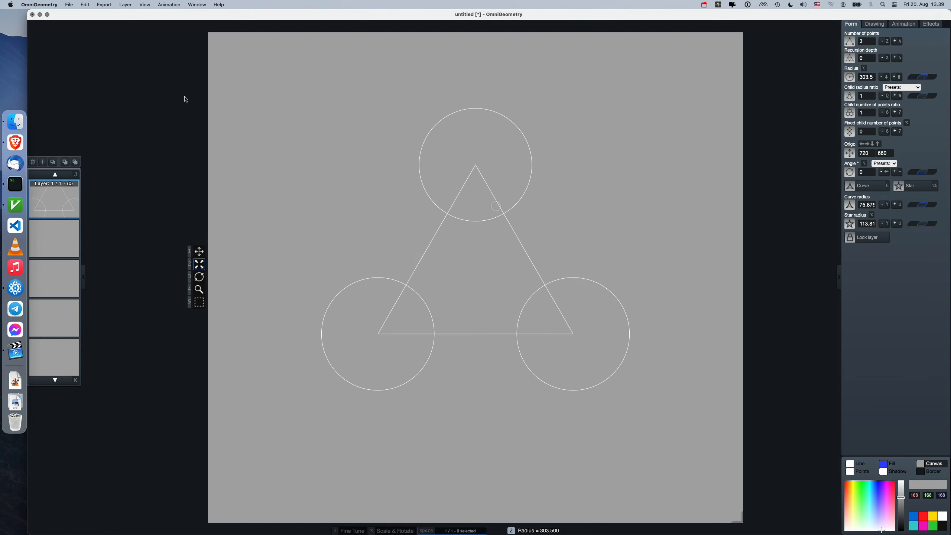
pyautogui.click(126, 5)
pyautogui.click(140, 86)
pyautogui.click(451, 324)
pyautogui.doubleClick(595, 264)
# - Increase the point radius to 278.15, using fine tuning so that the neighbouring point images meet at their edges
pyautogui.press('0')
pyautogui.press('0')
pyautogui.press('0')
pyautogui.press('0')
pyautogui.press('0')
pyautogui.hotkey('shift', '0')
pyautogui.hotkey('shift', '0')
pyautogui.hotkey('shift', '0')
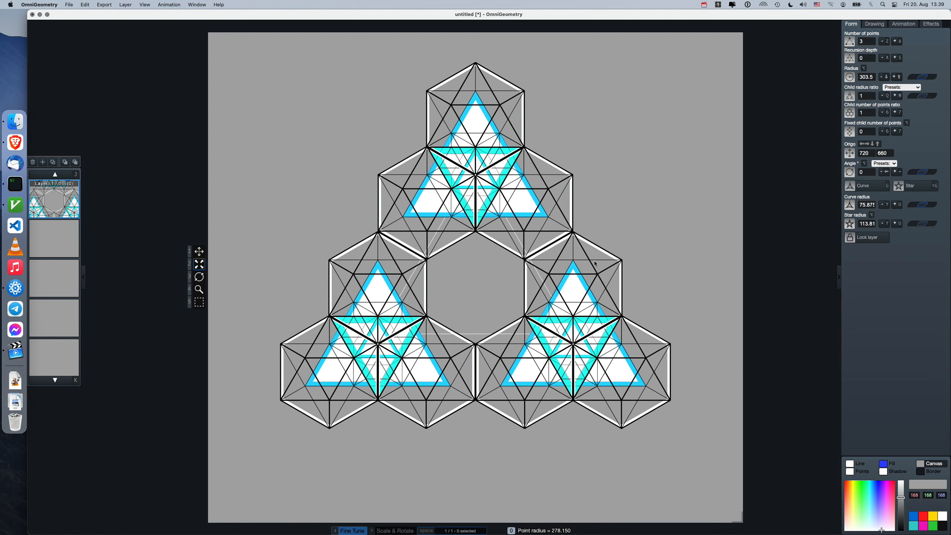
# - Zoom the scene out, duplicate the point-image layer three times and spread the copies across the canvas
pyautogui.press('4')
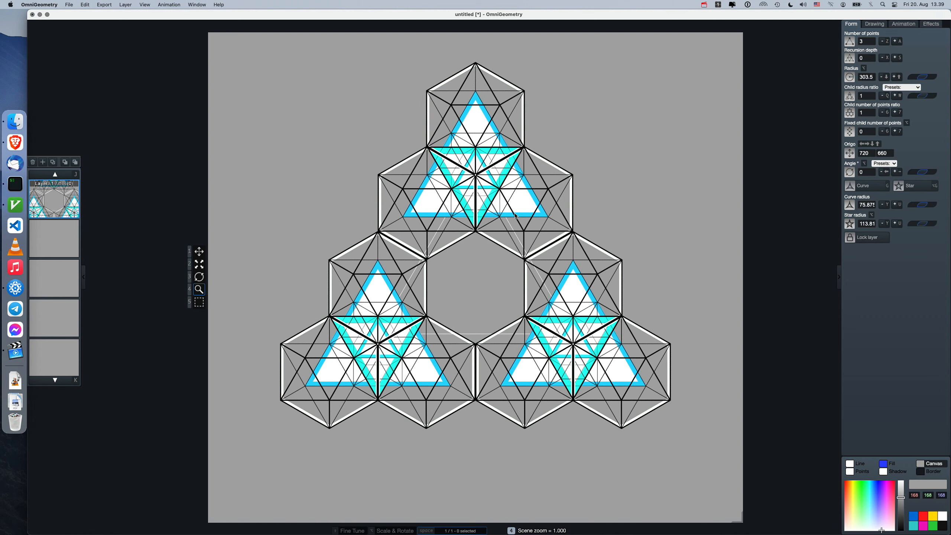
pyautogui.moveTo(507, 183); pyautogui.dragTo(377, 202)
pyautogui.scroll(-10, 491, 261)
pyautogui.press('c')
pyautogui.press('1')
pyautogui.press('super+d')
pyautogui.moveTo(419, 247); pyautogui.dragTo(553, 474)
pyautogui.press('super+d')
pyautogui.moveTo(512, 448); pyautogui.dragTo(624, 175)
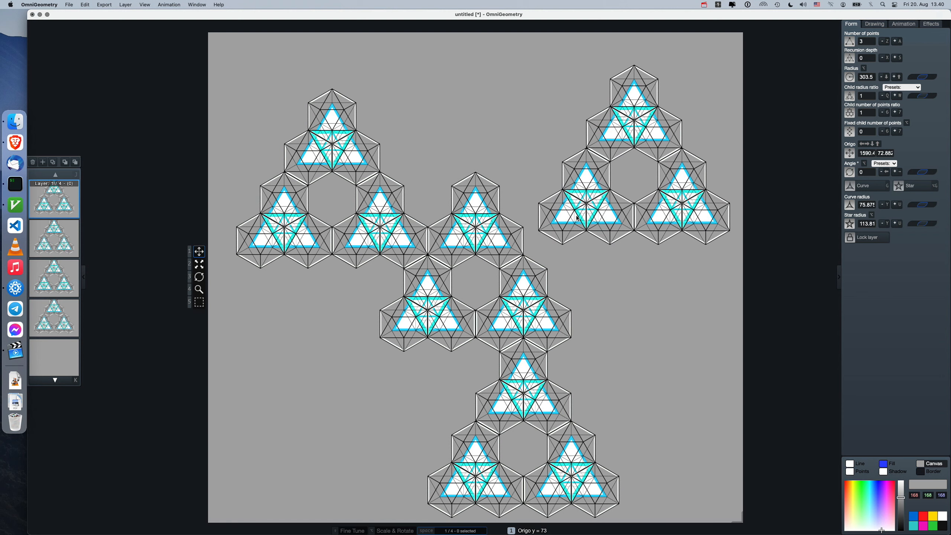
pyautogui.moveTo(575, 217); pyautogui.dragTo(560, 240)
# - Select all layers and try different scene zoom levels on the whole arrangement
pyautogui.press('space')
pyautogui.moveTo(488, 227); pyautogui.dragTo(465, 194)
pyautogui.press('4')
pyautogui.moveTo(465, 194); pyautogui.dragTo(482, 234)
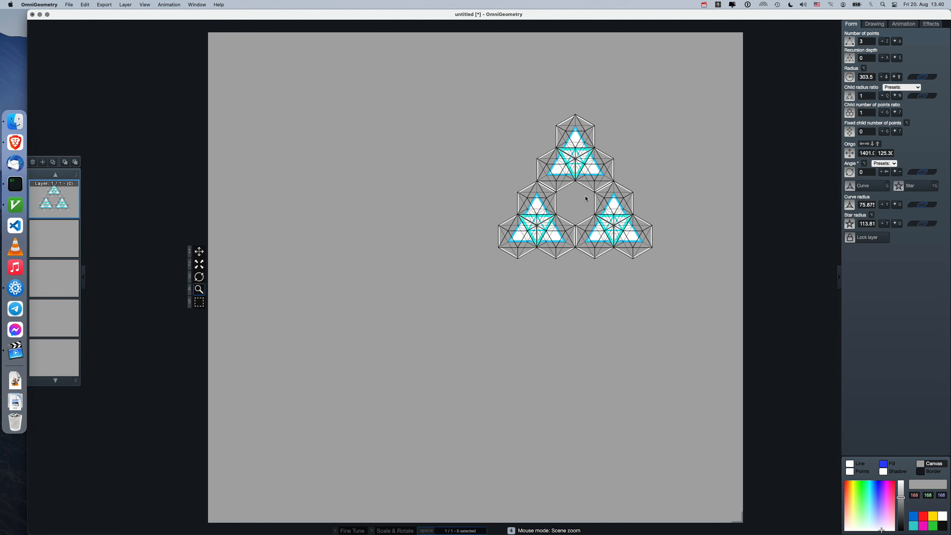
# - Center the remaining layer horizontally and vertically on the canvas and enlarge the scene zoom until the design nearly fills the canvas height
pyautogui.moveTo(585, 196); pyautogui.dragTo(530, 223)
pyautogui.hotkey('ctrl', 'h')
pyautogui.hotkey('ctrl', 'v')
pyautogui.press('4')
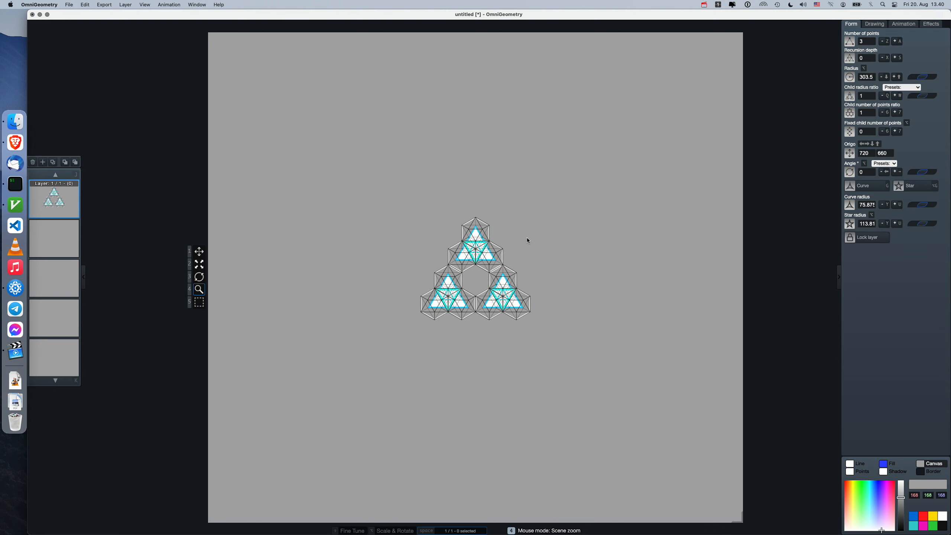
pyautogui.moveTo(463, 298); pyautogui.dragTo(484, 152)
pyautogui.moveTo(475, 259); pyautogui.dragTo(476, 192)
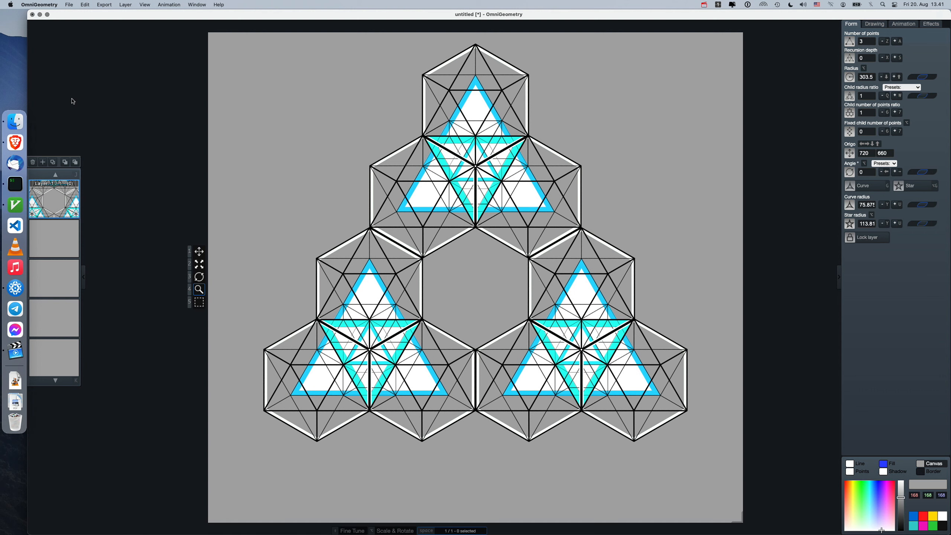
# - Save the current settings as scene defaults and create a new scene from them
pyautogui.click(76, 3)
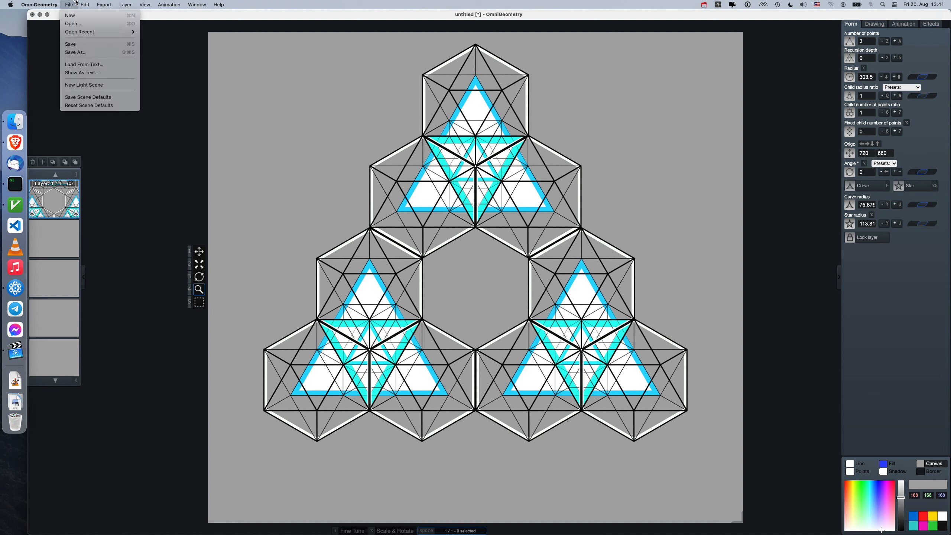
pyautogui.click(116, 98)
pyautogui.press('super+n')
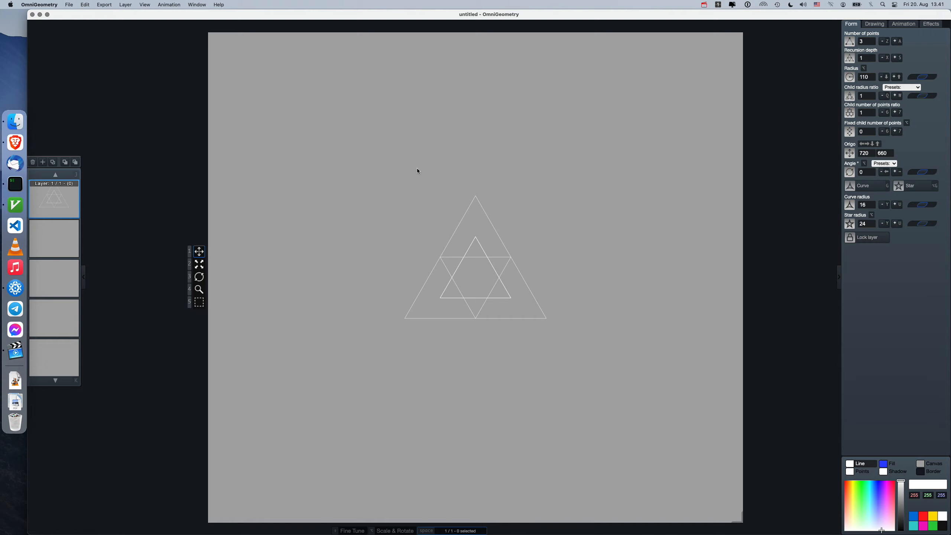
# - Enlarge the new scene's triangle layer to a radius of 214 and set its line color to black
pyautogui.press('2')
pyautogui.moveTo(492, 280); pyautogui.dragTo(491, 161)
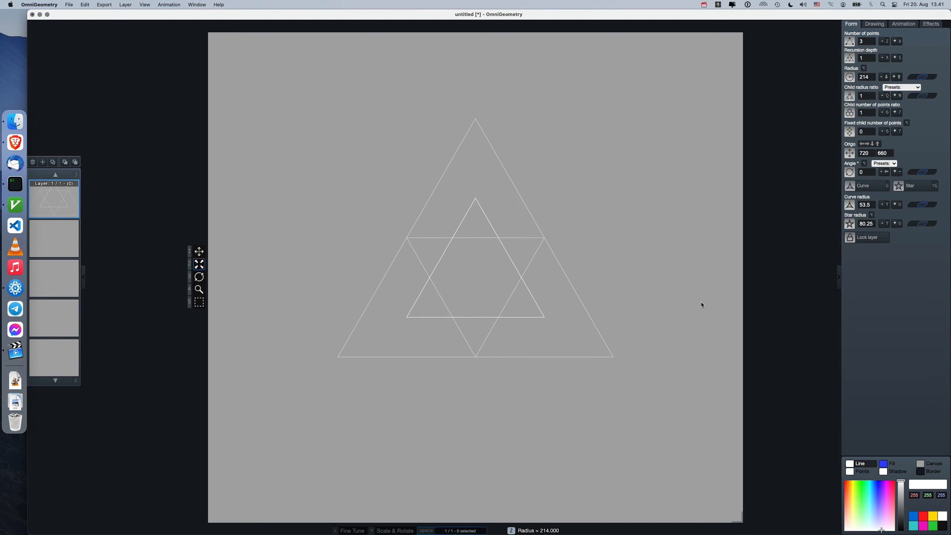
pyautogui.moveTo(879, 487)
pyautogui.mouseDown()
pyautogui.moveTo(864, 488)
pyautogui.moveTo(878, 499)
pyautogui.moveTo(880, 490)
pyautogui.moveTo(894, 494)
pyautogui.mouseUp()
# - Increase the triangle layer's line weight to 4
pyautogui.press('r')
pyautogui.press('r')
pyautogui.press('r')
pyautogui.press('r')
pyautogui.press('r')
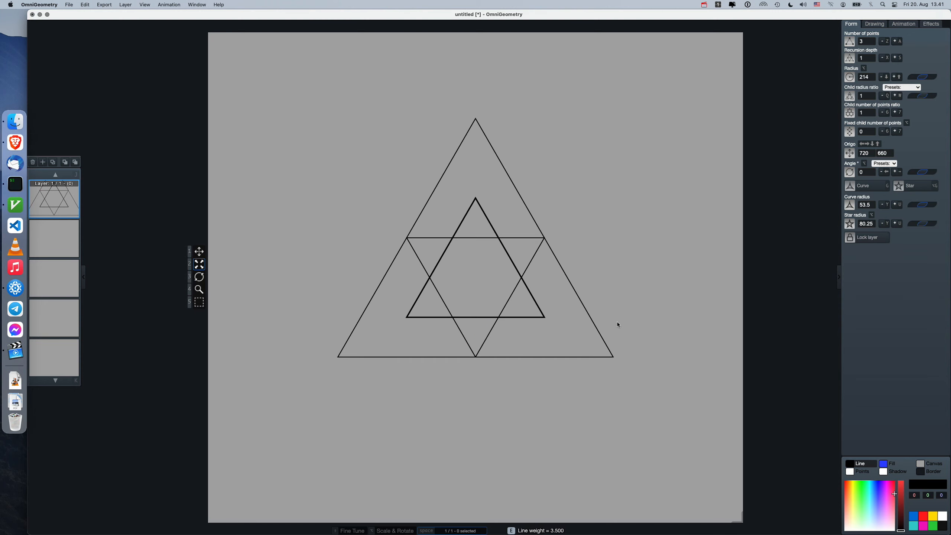
pyautogui.press('r')
# - Show the layer's points and color them green (49, 255, 58)
pyautogui.click(861, 472)
pyautogui.click(872, 496)
pyautogui.press('t')
pyautogui.moveTo(873, 493)
pyautogui.mouseDown()
pyautogui.moveTo(886, 493)
pyautogui.moveTo(861, 491)
pyautogui.mouseUp()
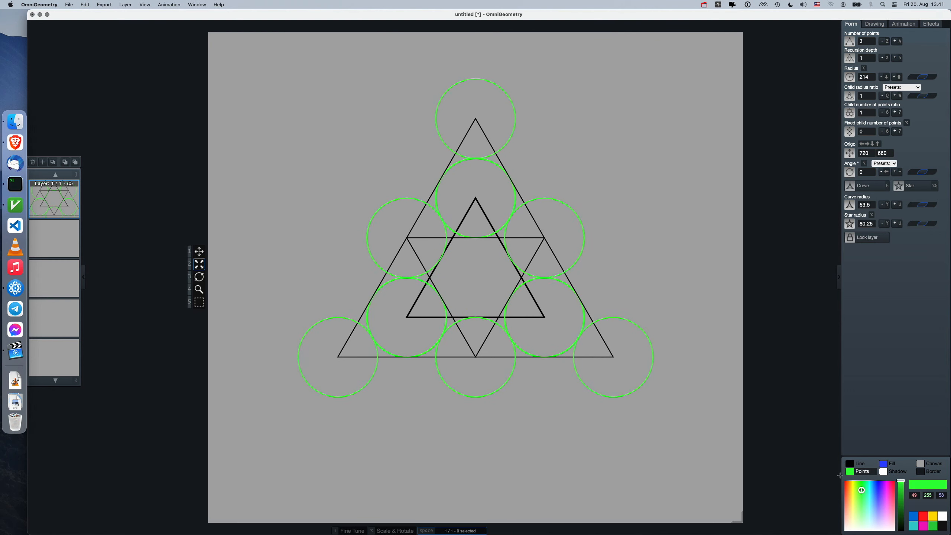
# - Set the layer's number of points to 6 at recursion depth 1 and reduce the scene zoom to about 0.759
pyautogui.press('x')
pyautogui.press('s')
pyautogui.press('a')
pyautogui.press('a')
pyautogui.press('a')
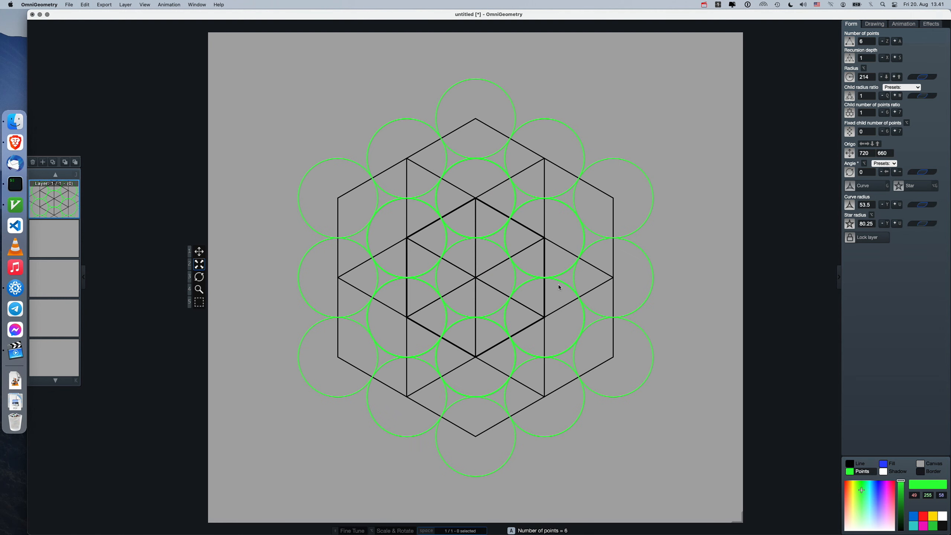
pyautogui.press('4')
pyautogui.scroll(-3, 510, 285)
pyautogui.moveTo(510, 285); pyautogui.dragTo(510, 262)
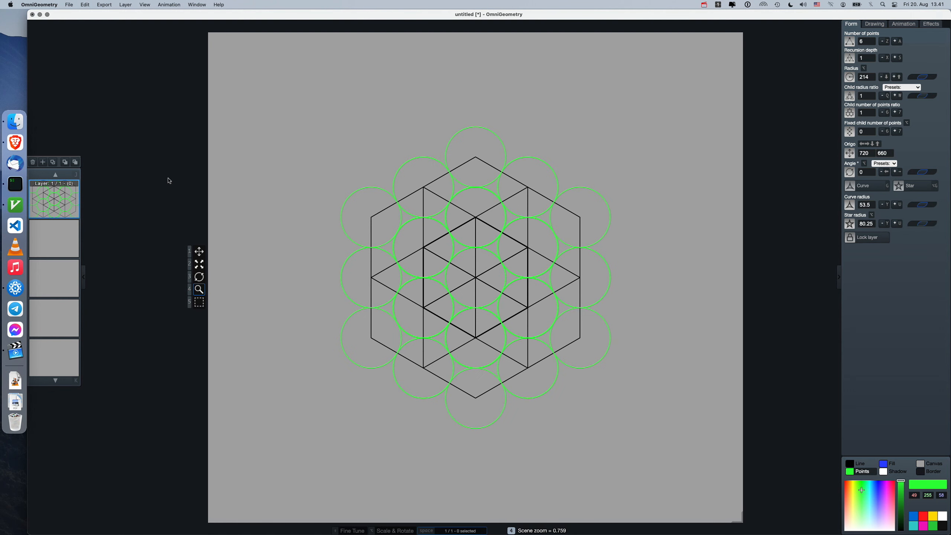
# - Select all layers, set the trace blend mode to Lighter, and open the animation settings
pyautogui.press('space')
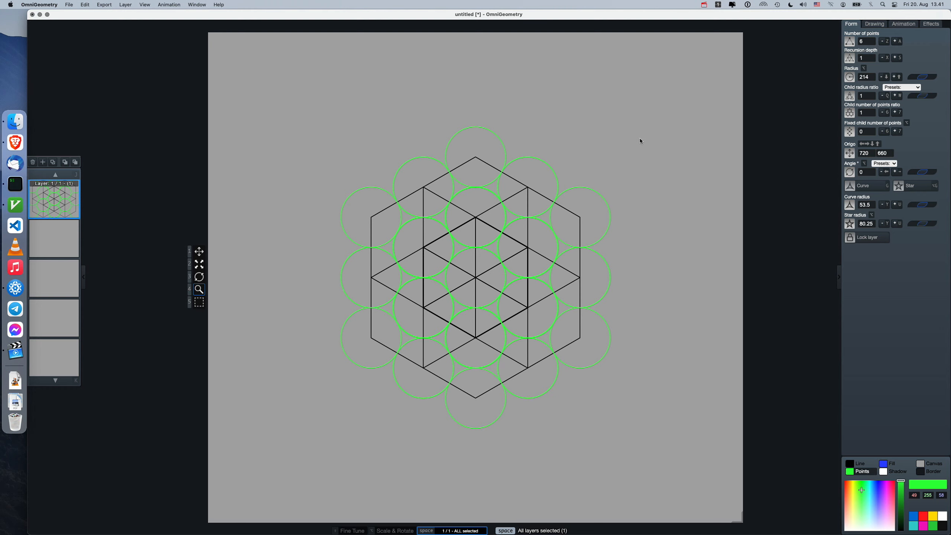
pyautogui.click(875, 24)
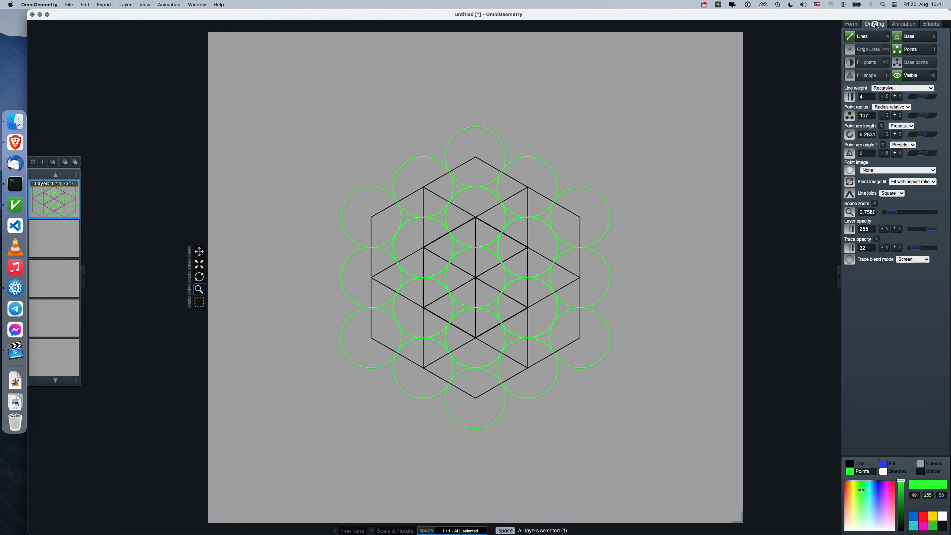
pyautogui.click(915, 260)
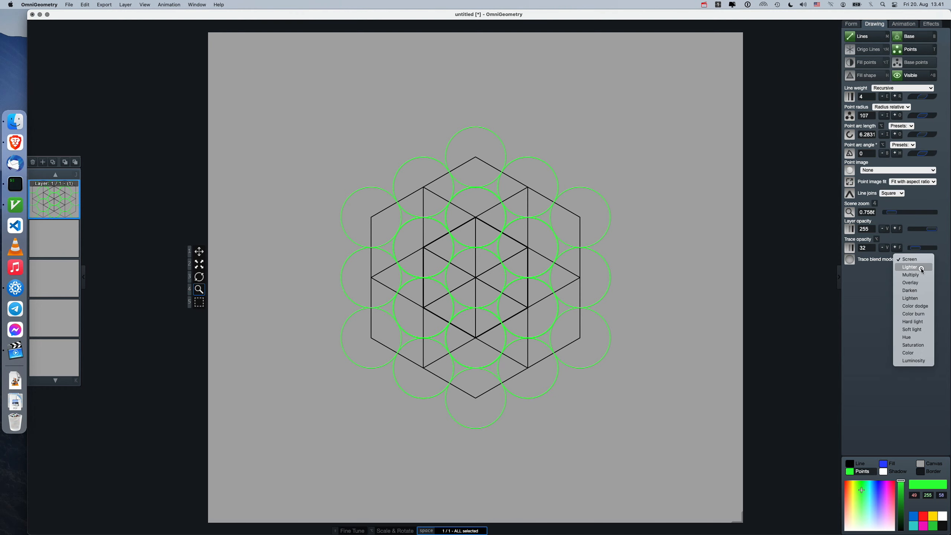
pyautogui.click(920, 267)
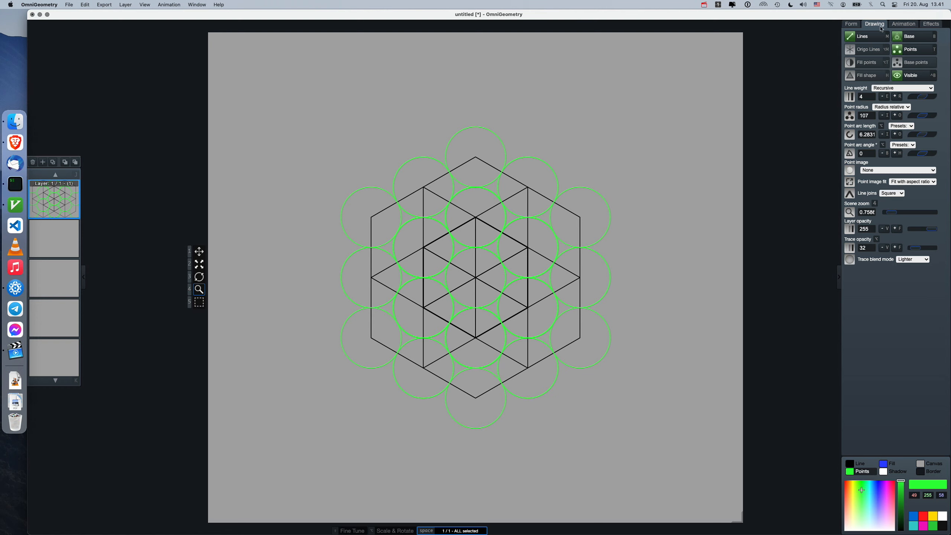
pyautogui.click(900, 23)
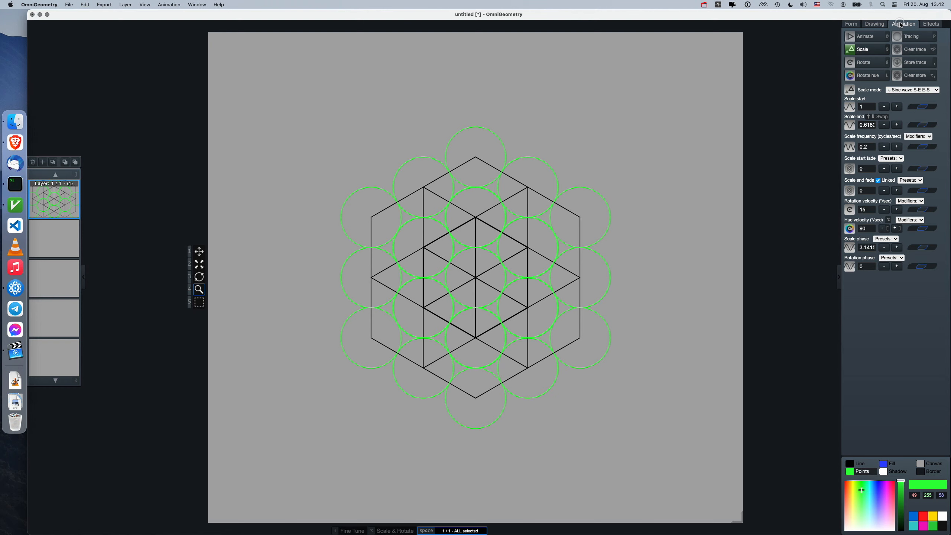
# - Switch to Brave and find the section on saving new scene defaults in the version 1.3.9 release notes
pyautogui.click(15, 142)
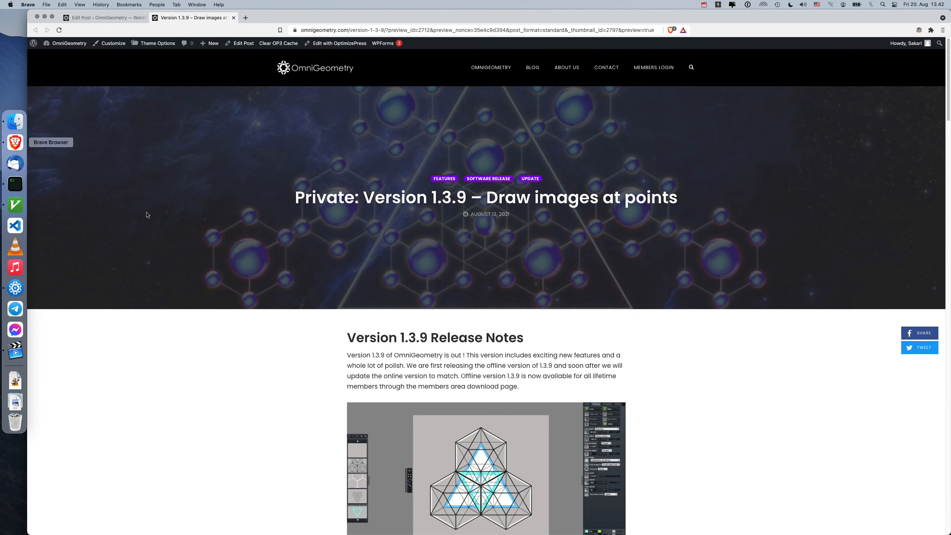
pyautogui.scroll(-15, 146, 215)
pyautogui.scroll(-12, 146, 215)
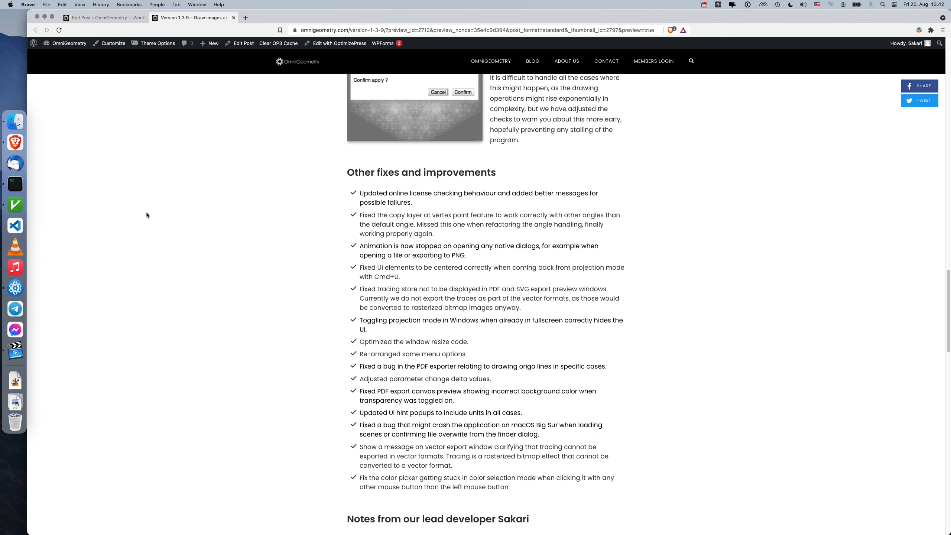
pyautogui.scroll(9, 146, 215)
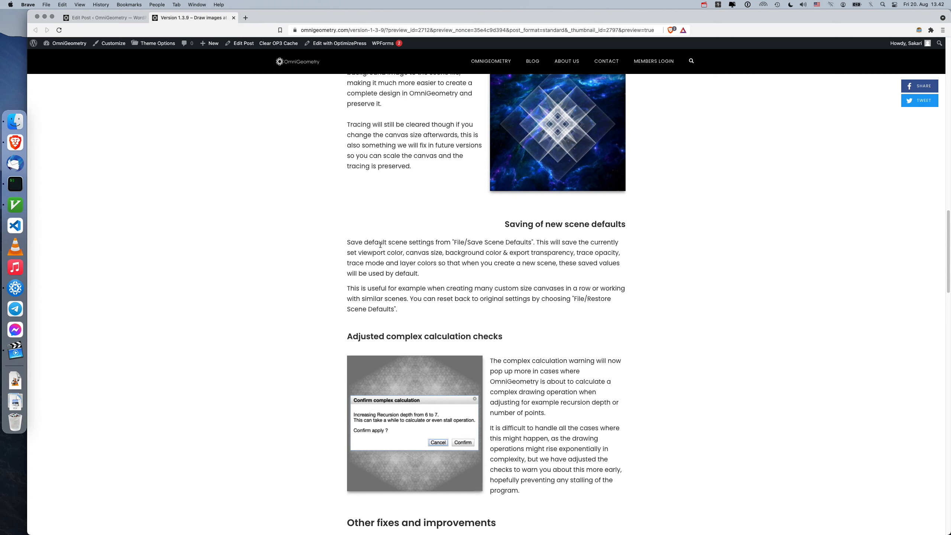
# - Switch back to OmniGeometry, shrink the canvas around the hexagon design and color the points cyan (30, 250, 255)
pyautogui.click(15, 288)
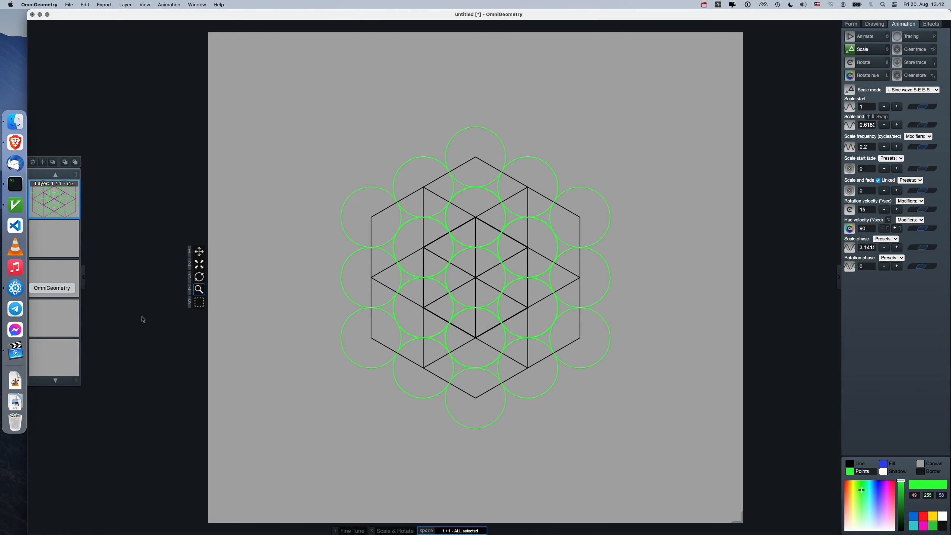
pyautogui.moveTo(741, 522); pyautogui.dragTo(648, 452)
pyautogui.moveTo(862, 490); pyautogui.dragTo(869, 487)
# - Reduce the layer's point radius to 95
pyautogui.press('i')
pyautogui.press('i')
pyautogui.press('i')
pyautogui.press('i')
pyautogui.press('i')
pyautogui.press('i')
pyautogui.press('i')
pyautogui.press('i')
pyautogui.press('i')
pyautogui.press('i')
pyautogui.press('i')
pyautogui.press('i')
pyautogui.press('i')
pyautogui.press('i')
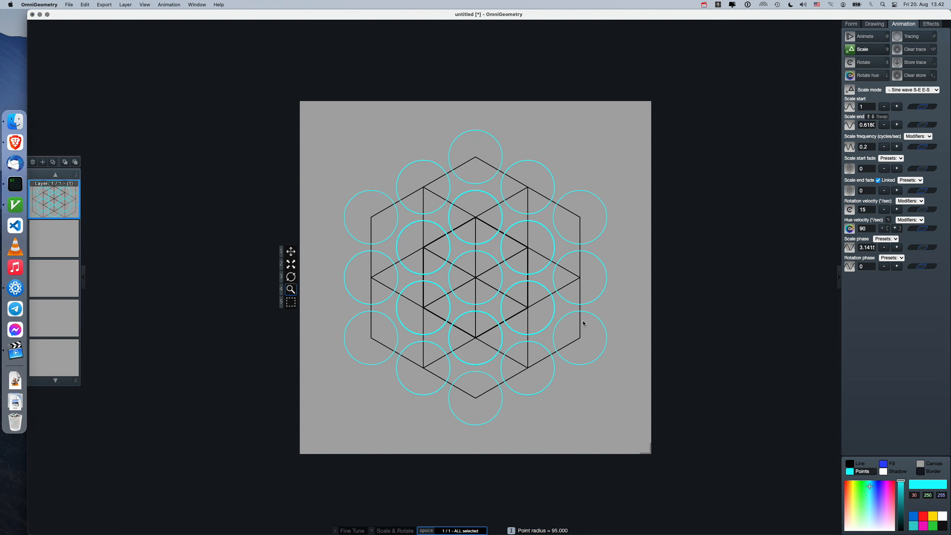
# - Increase the layer's point radius to 161
pyautogui.press('o')
pyautogui.press('o')
pyautogui.press('o')
pyautogui.press('o')
pyautogui.press('o')
pyautogui.press('o')
pyautogui.press('o')
pyautogui.press('o')
pyautogui.press('o')
pyautogui.press('o')
pyautogui.press('o')
pyautogui.press('o')
pyautogui.press('o')
pyautogui.press('o')
pyautogui.press('o')
pyautogui.press('o')
pyautogui.press('o')
pyautogui.press('o')
pyautogui.press('o')
pyautogui.press('o')
pyautogui.press('o')
pyautogui.press('o')
pyautogui.press('o')
pyautogui.press('o')
pyautogui.press('o')
pyautogui.press('o')
pyautogui.press('o')
pyautogui.press('o')
pyautogui.press('o')
pyautogui.press('o')
pyautogui.press('o')
pyautogui.press('o')
pyautogui.press('o')
pyautogui.press('o')
pyautogui.press('o')
pyautogui.press('o')
pyautogui.press('o')
pyautogui.press('o')
pyautogui.press('o')
pyautogui.press('o')
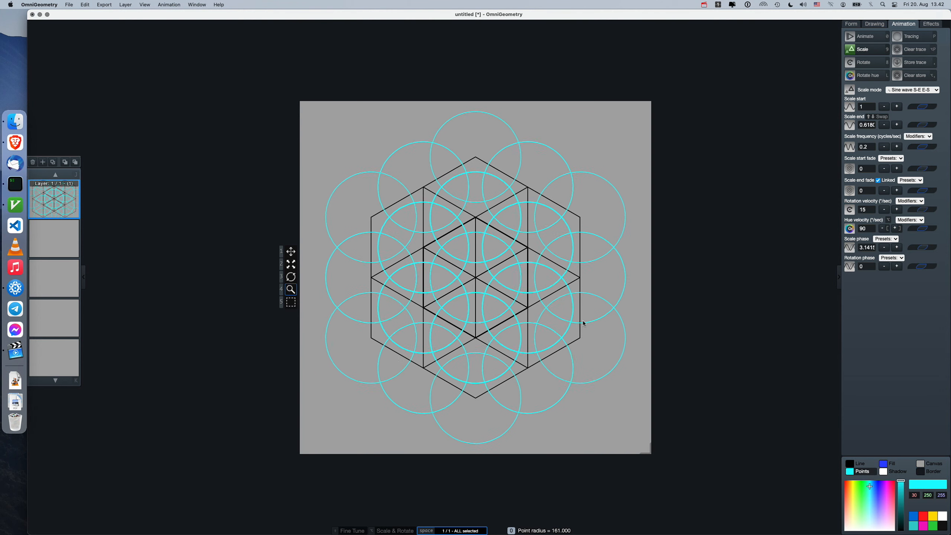
# - Scale down the hexagon design and set the line color to yellow (255, 251, 53)
pyautogui.press('2')
pyautogui.moveTo(524, 199); pyautogui.dragTo(522, 232)
pyautogui.click(851, 464)
pyautogui.moveTo(865, 487)
pyautogui.mouseDown()
pyautogui.moveTo(859, 500)
pyautogui.moveTo(852, 491)
pyautogui.mouseUp()
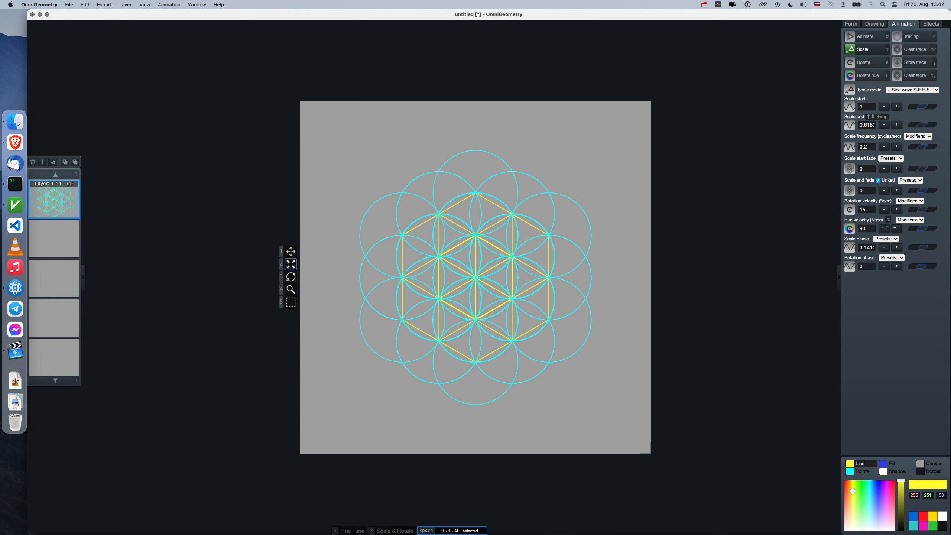
# - Zoom the scene out to 0.646 and select all layers
pyautogui.press('4')
pyautogui.moveTo(525, 266); pyautogui.dragTo(494, 219)
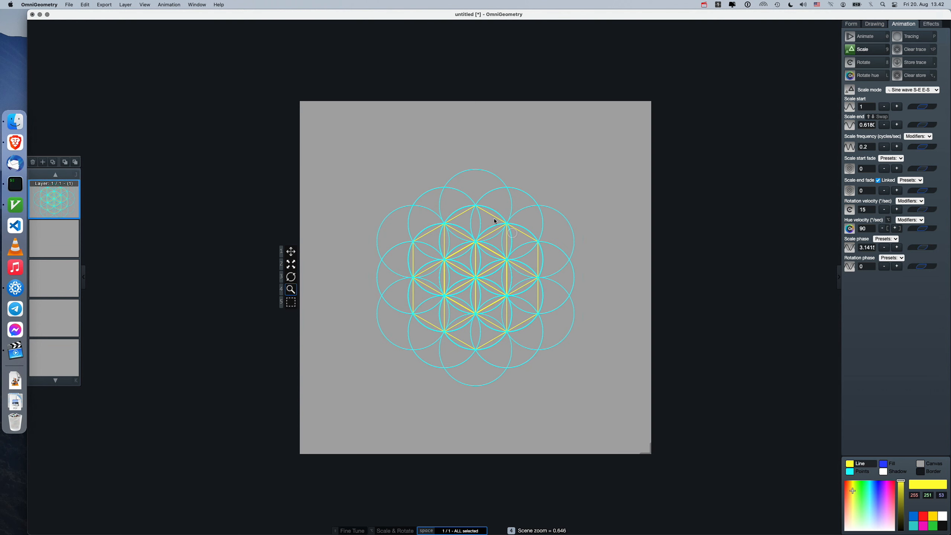
pyautogui.press('space')
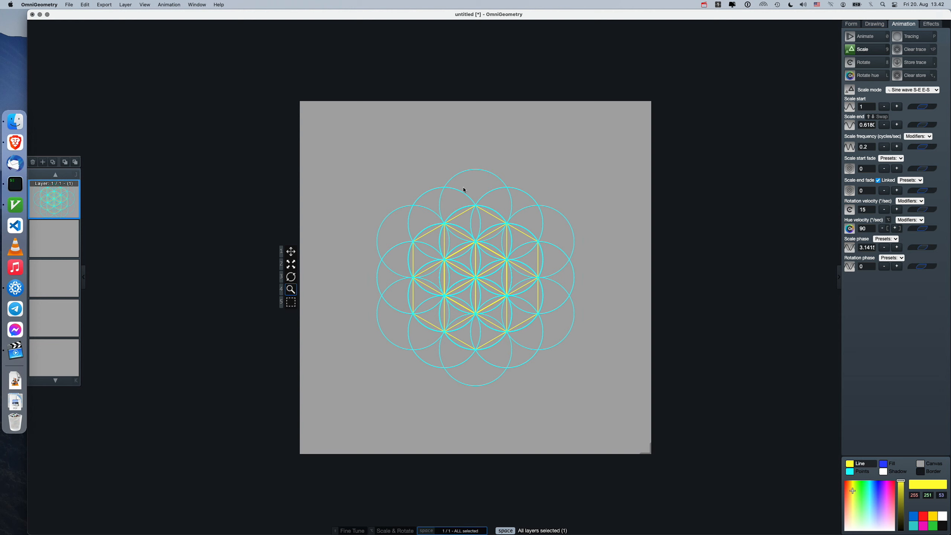
# - Rotate the design's color hues through a full cycle back to yellow lines and cyan points
pyautogui.press(']')
pyautogui.press(']')
pyautogui.press(']')
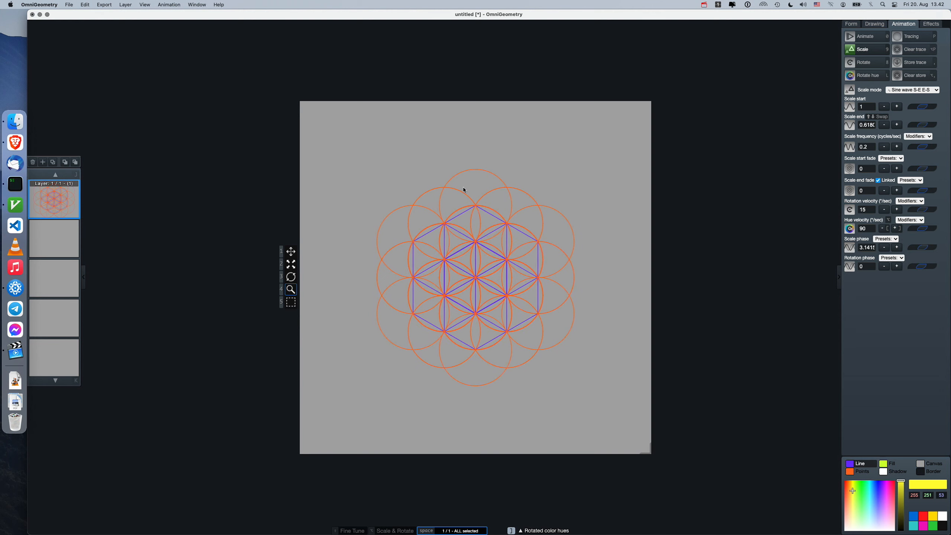
pyautogui.press(']')
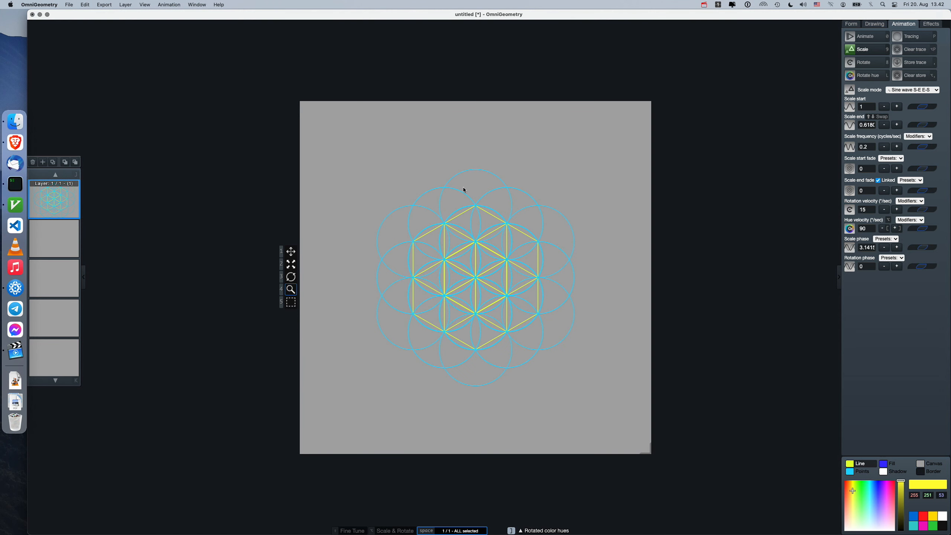
pyautogui.press(']')
# - Darken the canvas color to gray (94, 94, 94)
pyautogui.click(929, 464)
pyautogui.click(900, 503)
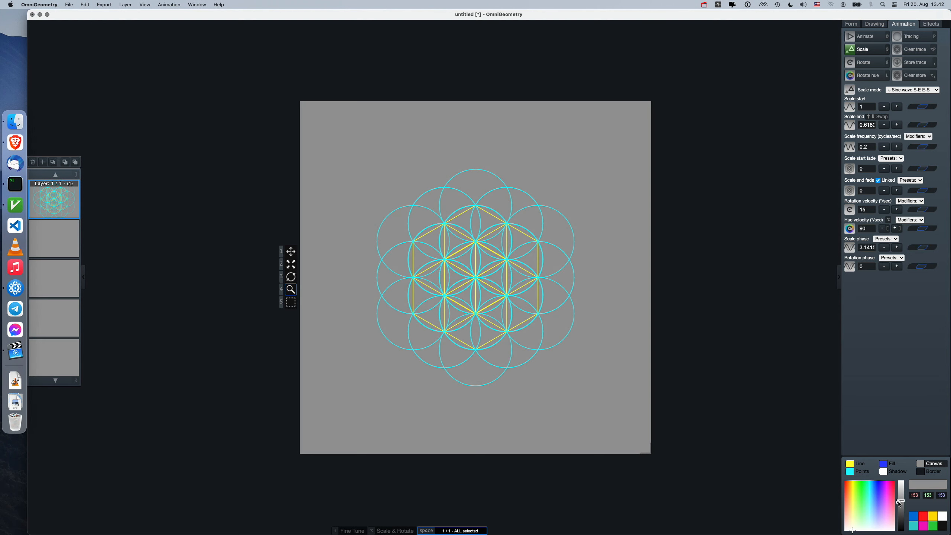
pyautogui.moveTo(900, 503)
pyautogui.mouseDown()
pyautogui.moveTo(901, 524)
pyautogui.moveTo(900, 512)
pyautogui.mouseUp()
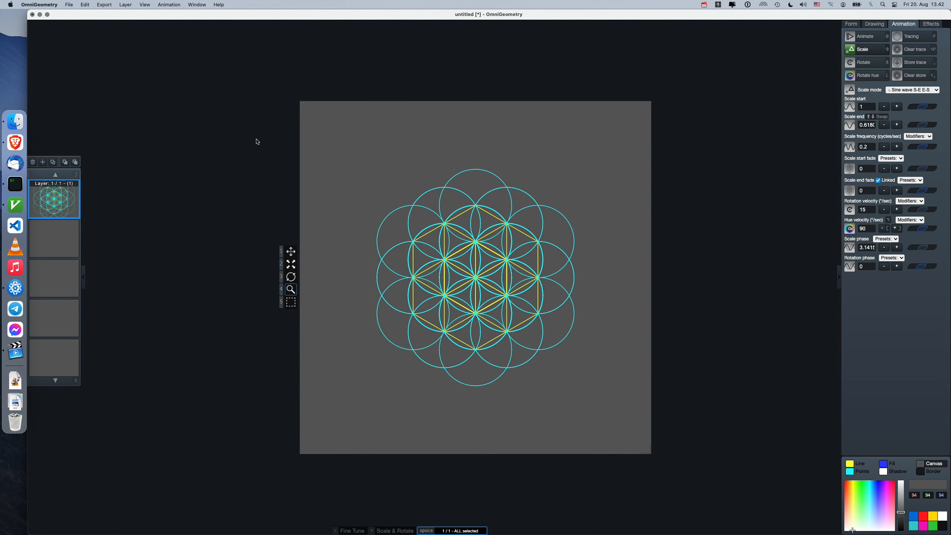
# - Save the current settings as scene defaults and create a new scene, discarding the unsaved changes
pyautogui.click(69, 4)
pyautogui.click(88, 96)
pyautogui.click(68, 5)
pyautogui.click(75, 15)
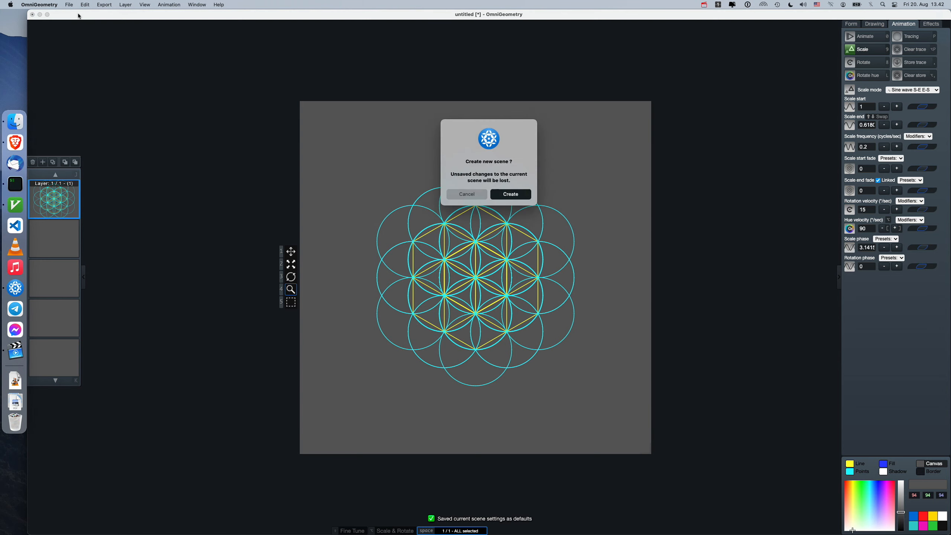
pyautogui.click(511, 195)
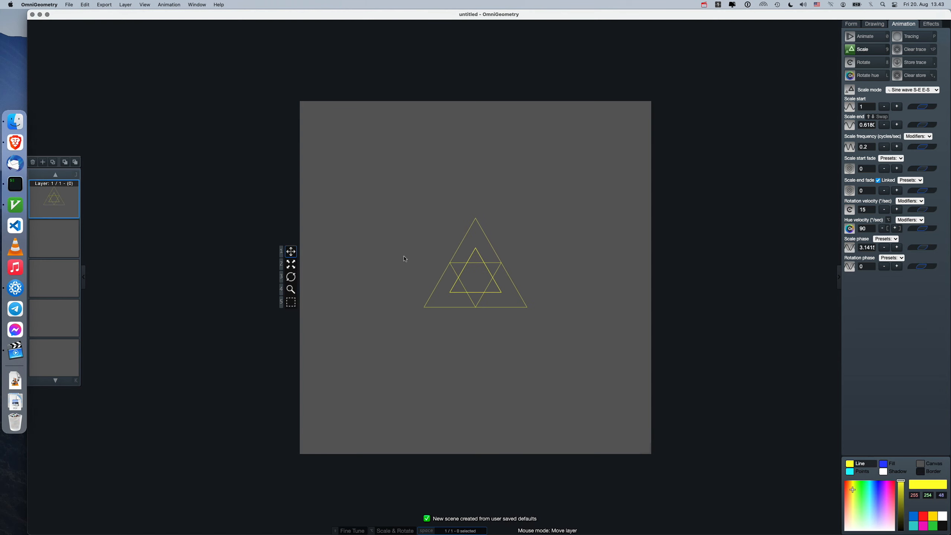
# - Turn the default triangle into a hexagon pattern with point circles of radius 64
pyautogui.press('w')
pyautogui.press('w')
pyautogui.press('w')
pyautogui.press('x')
pyautogui.press('o')
pyautogui.press('o')
pyautogui.press('o')
pyautogui.press('o')
pyautogui.press('o')
pyautogui.press('o')
pyautogui.press('o')
pyautogui.press('o')
pyautogui.press('o')
pyautogui.press('o')
pyautogui.press('o')
pyautogui.press('o')
pyautogui.press('o')
pyautogui.press('o')
pyautogui.press('o')
pyautogui.press('o')
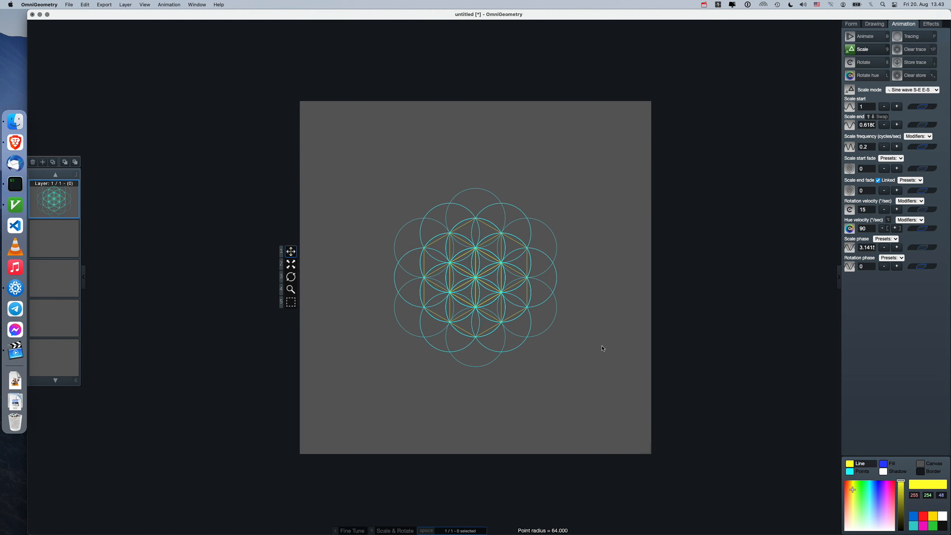
# - Open the drawing settings and trace the hexagon pattern while changing its radius
pyautogui.click(872, 25)
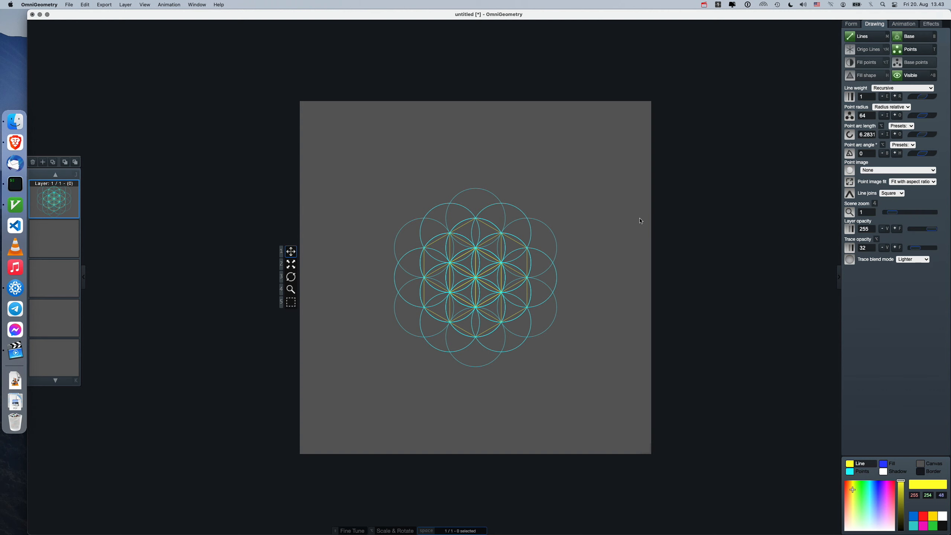
pyautogui.press('q')
pyautogui.press('q')
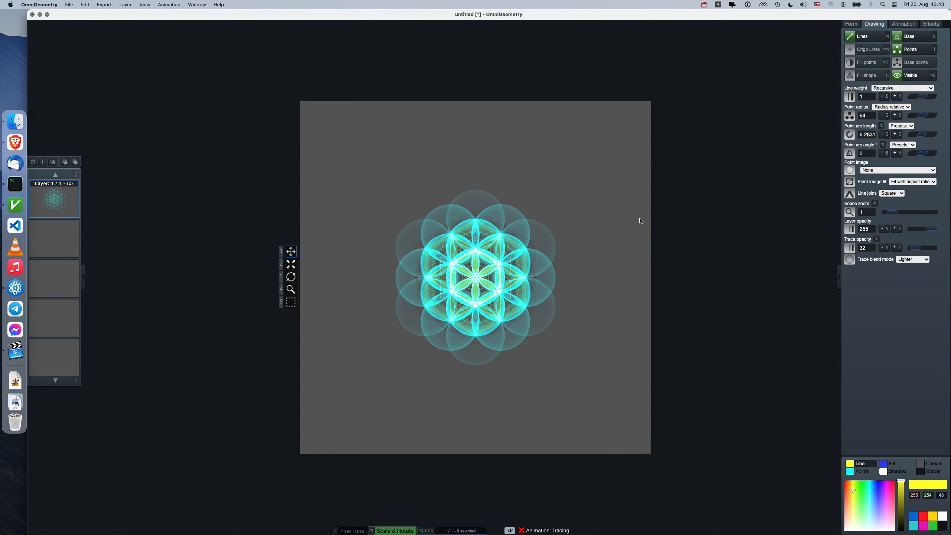
pyautogui.hotkey('alt', 'Up')
pyautogui.hotkey('alt', 'Up')
pyautogui.hotkey('alt', 'Up')
pyautogui.hotkey('alt', 'Up')
pyautogui.hotkey('alt', 'Up')
pyautogui.hotkey('alt', 'Up')
pyautogui.hotkey('alt', 'Up')
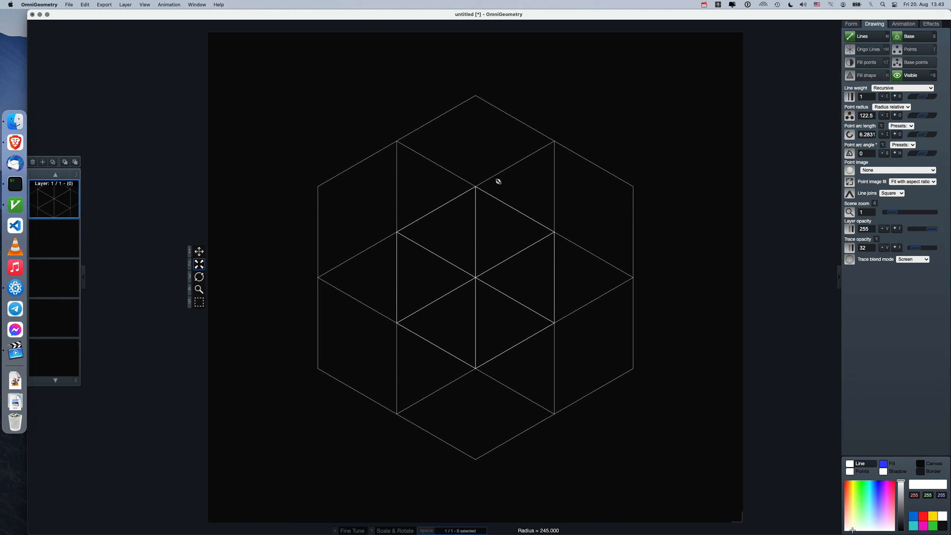
# - Draw the hexagon pattern with curves and set the line color to light blue (42, 212, 255)
pyautogui.press('g')
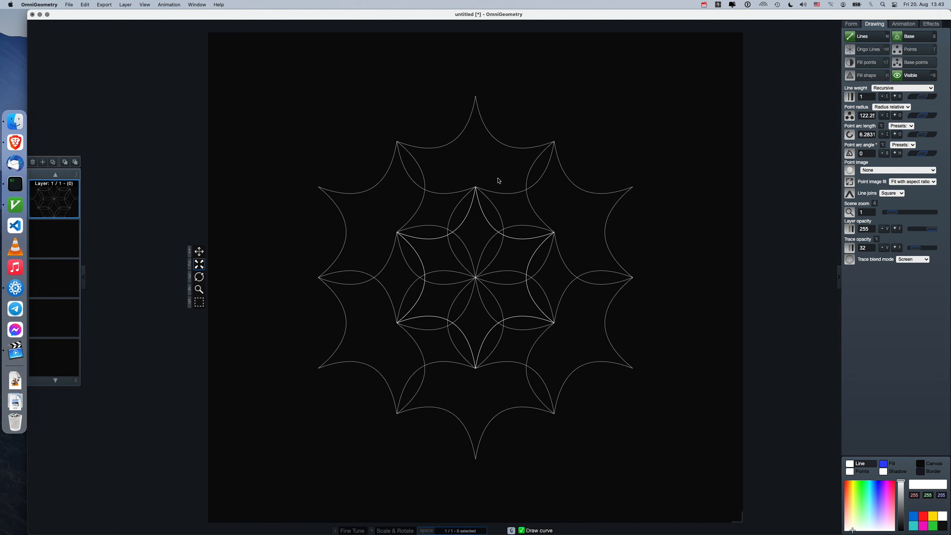
pyautogui.click(872, 490)
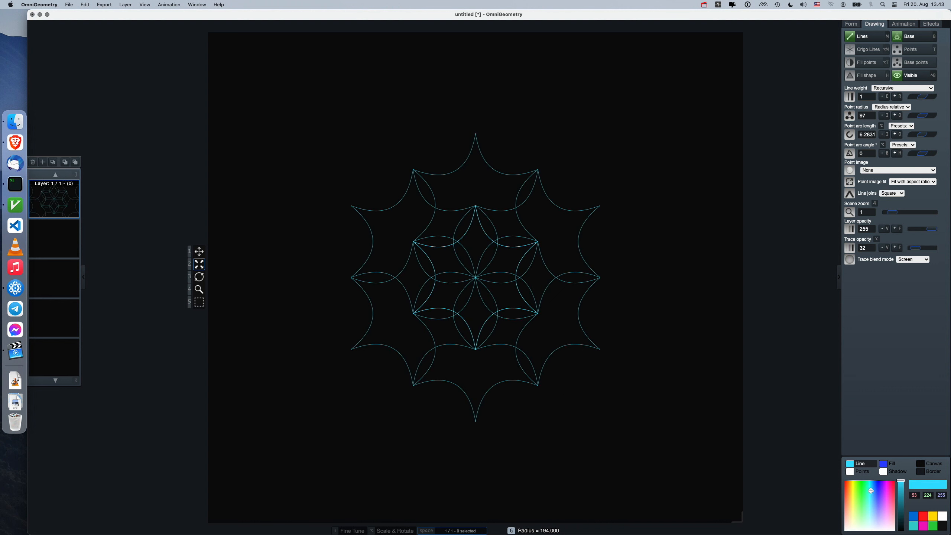
pyautogui.moveTo(872, 489); pyautogui.dragTo(871, 489)
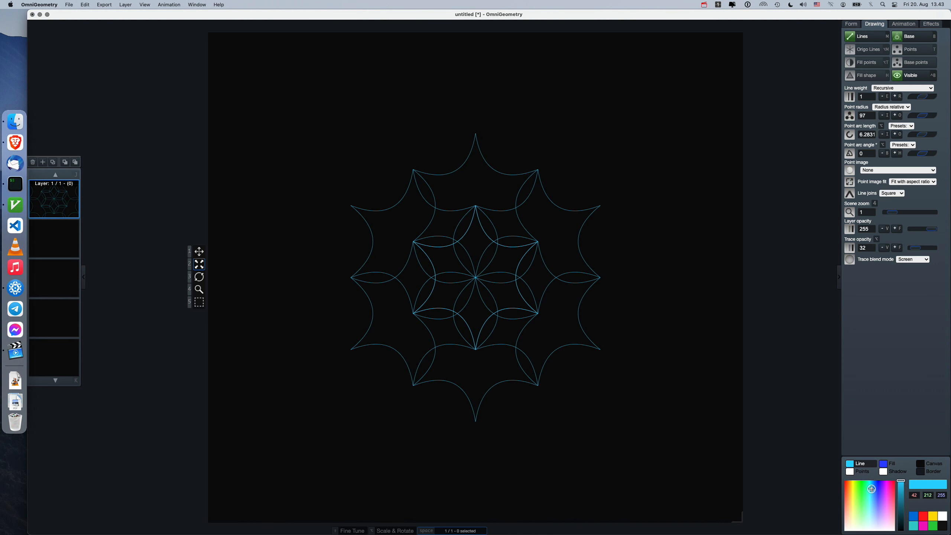
# - Set the trace blend mode to Lighter and zoom the scene in to 1.282
pyautogui.click(909, 261)
pyautogui.click(909, 266)
pyautogui.press('4')
pyautogui.moveTo(513, 263); pyautogui.dragTo(504, 226)
pyautogui.click(177, 4)
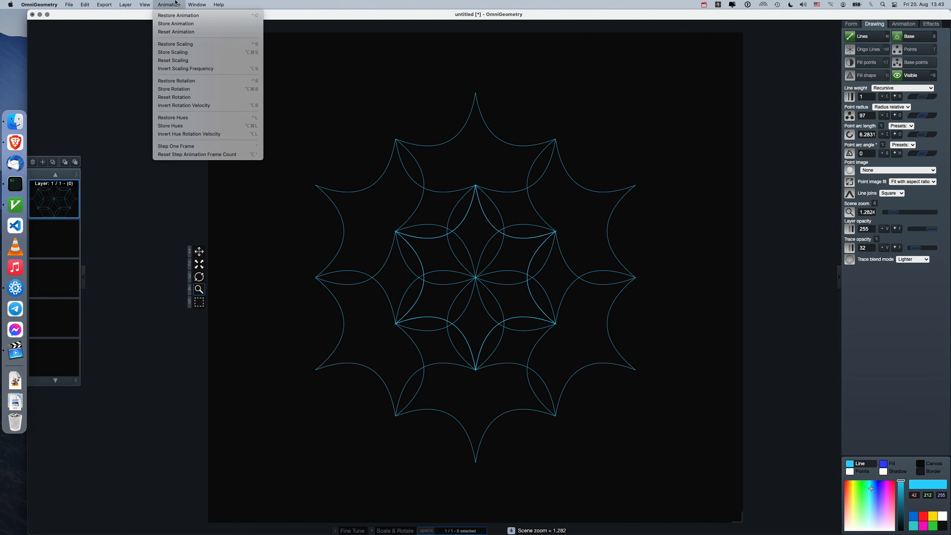
pyautogui.click(307, 109)
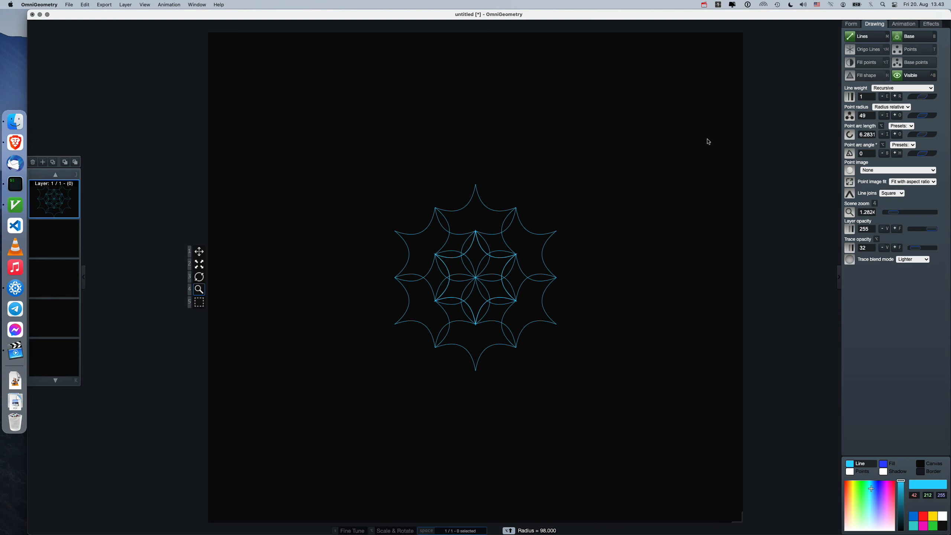
# - Animate the curved pattern using the Saw wave S-E S-E scale mode with swapped scale start and end values
pyautogui.click(904, 24)
pyautogui.click(913, 89)
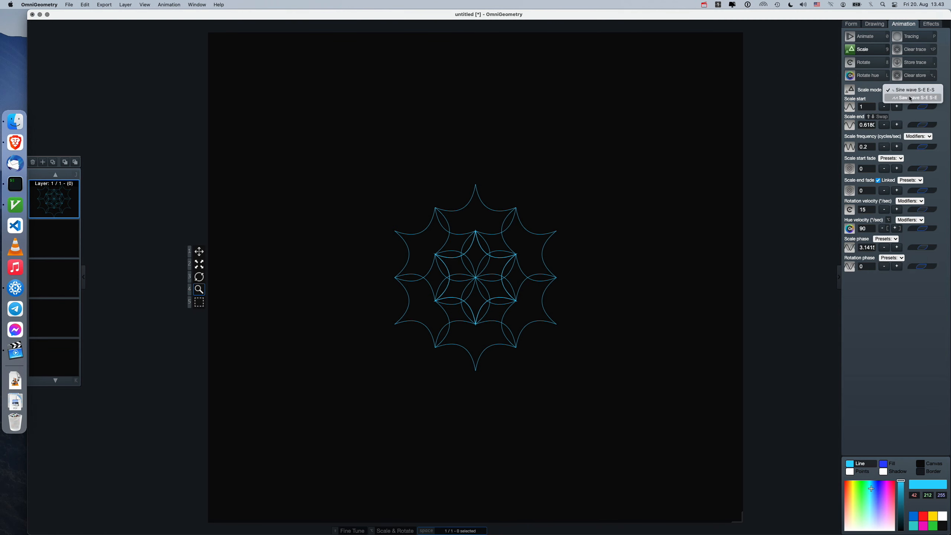
pyautogui.click(906, 98)
pyautogui.click(879, 117)
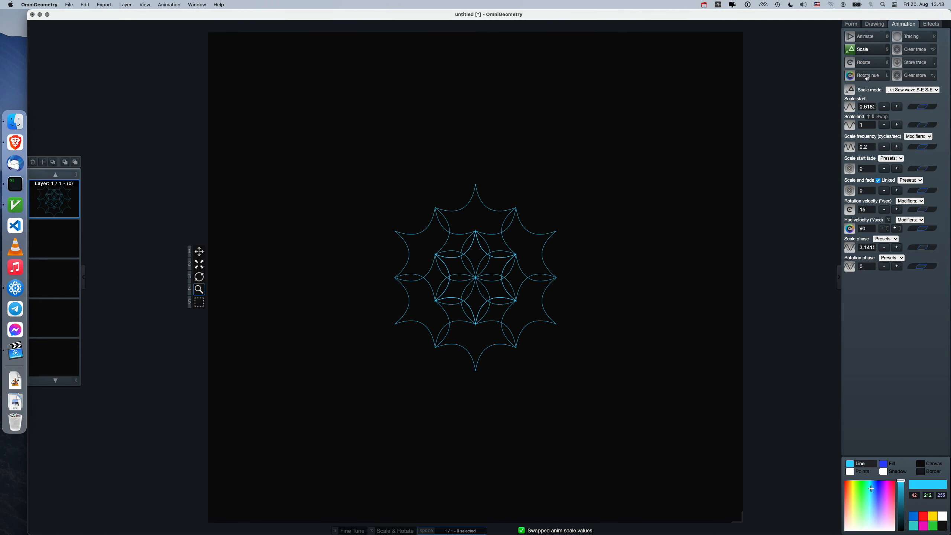
pyautogui.click(872, 38)
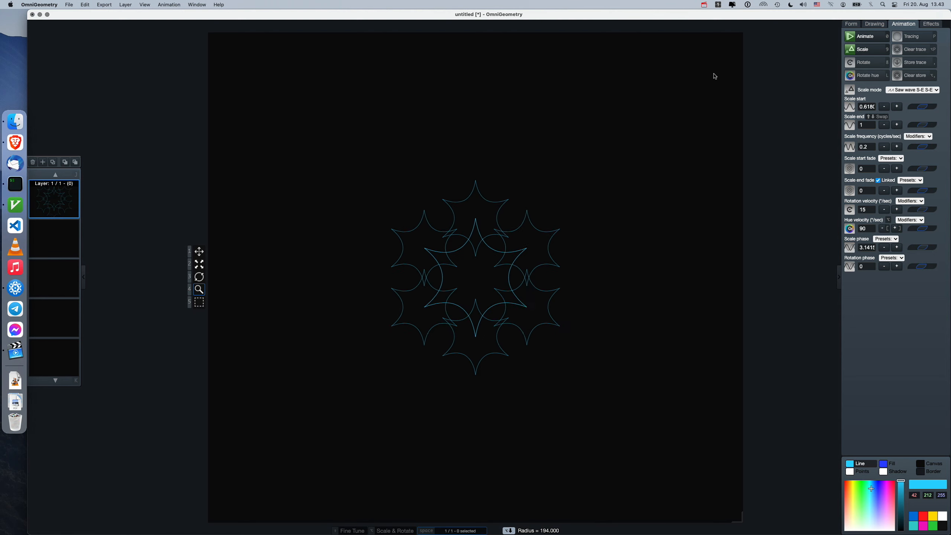
# - Set the linked scale start and end fades to 0.2 and copy the layer four times without its animation
pyautogui.click(900, 162)
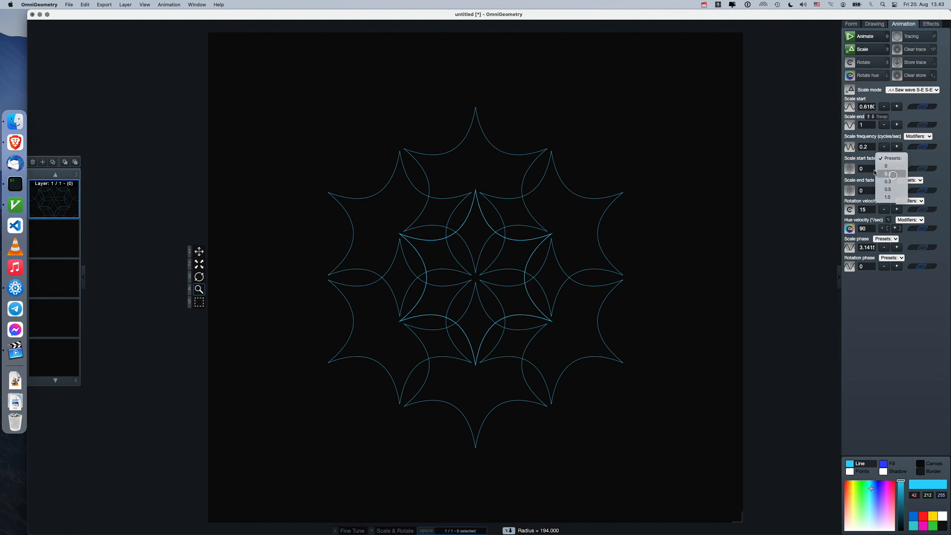
pyautogui.hotkey('alt', 'c')
pyautogui.hotkey('alt', 'c')
pyautogui.hotkey('alt', 'c')
pyautogui.hotkey('alt', 'c')
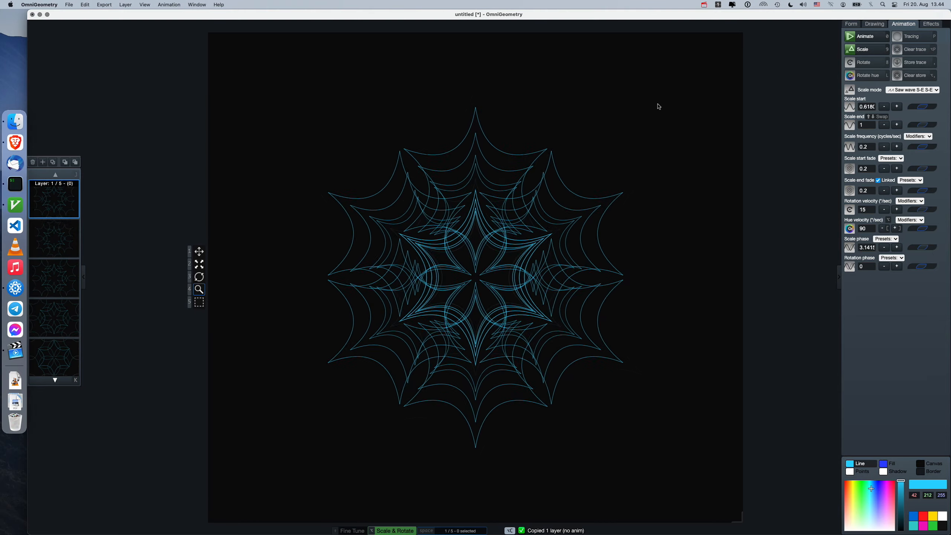
# - With all layers selected and the scene zoom at 1.457, trace them with rotating hues and stop the animation
pyautogui.press('space')
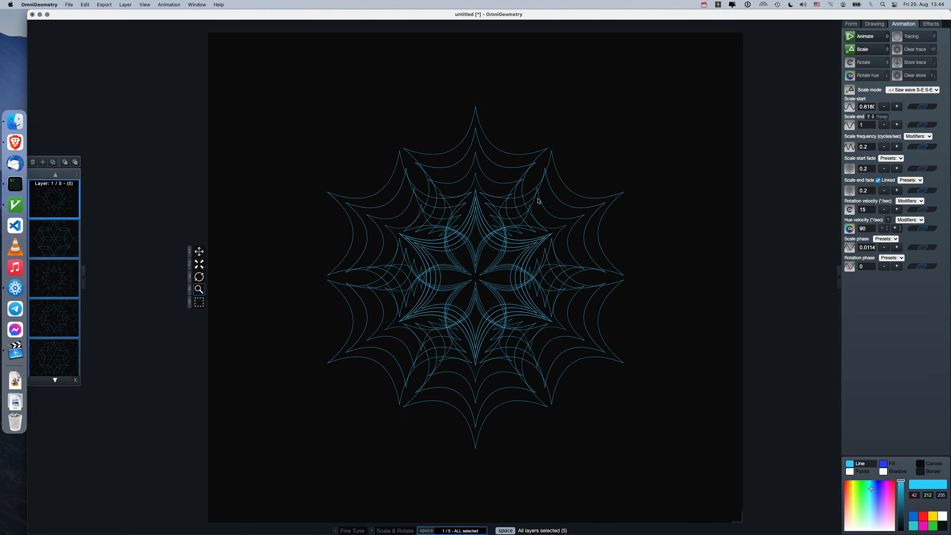
pyautogui.moveTo(539, 200); pyautogui.dragTo(535, 178)
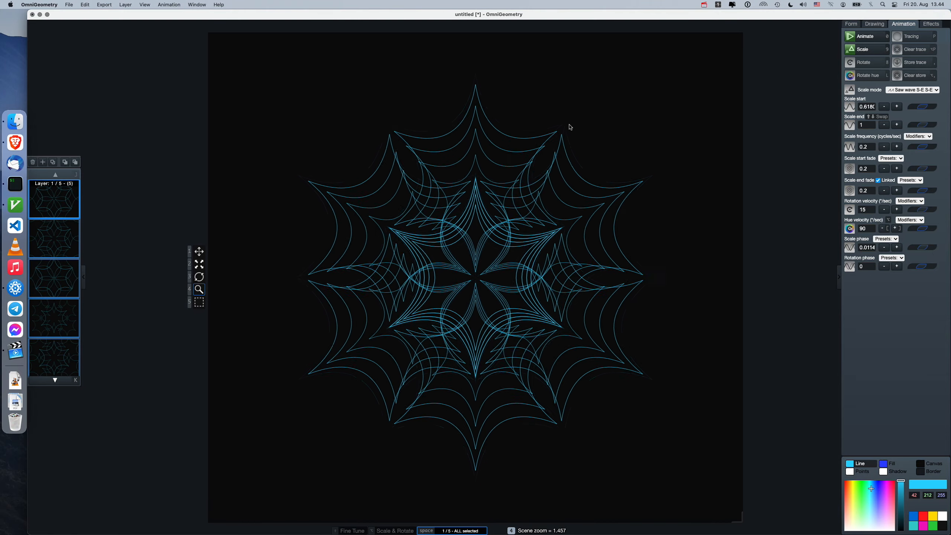
pyautogui.press('l')
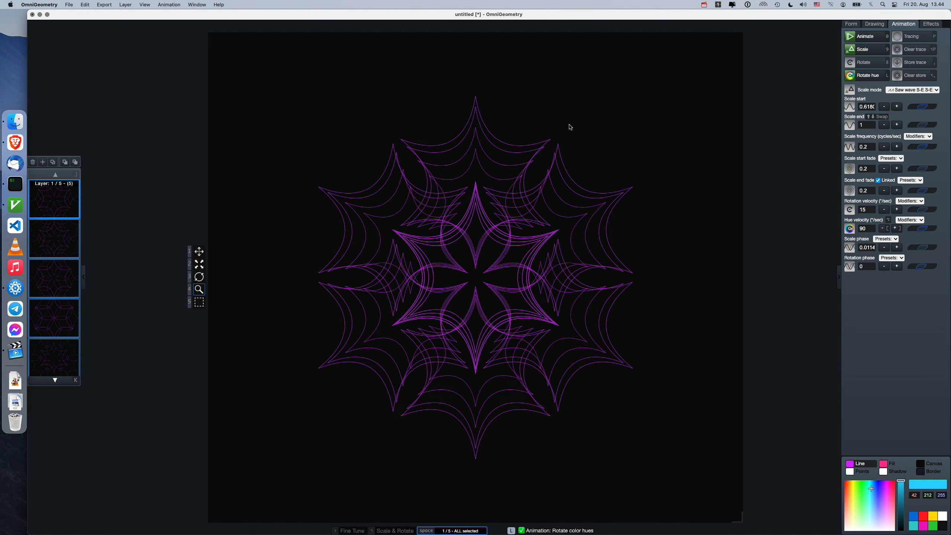
pyautogui.press('p')
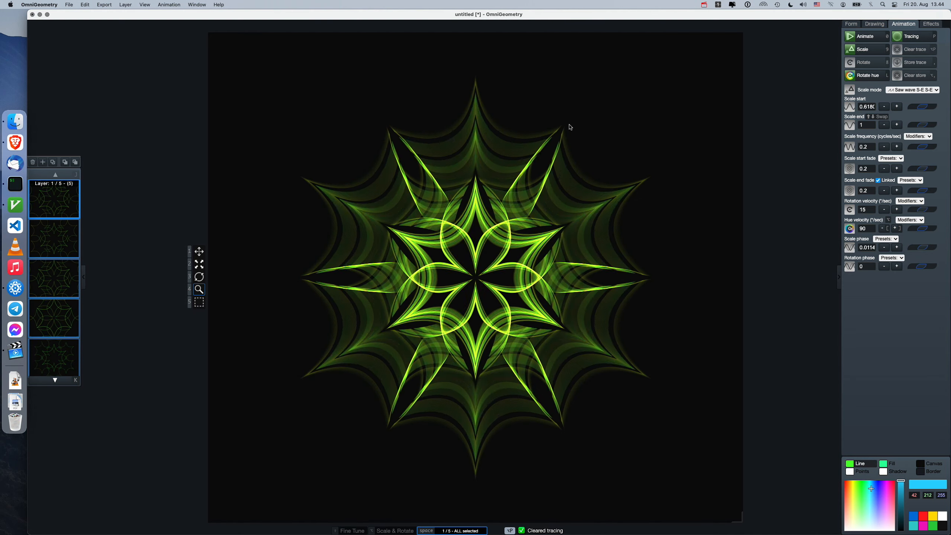
pyautogui.press('0')
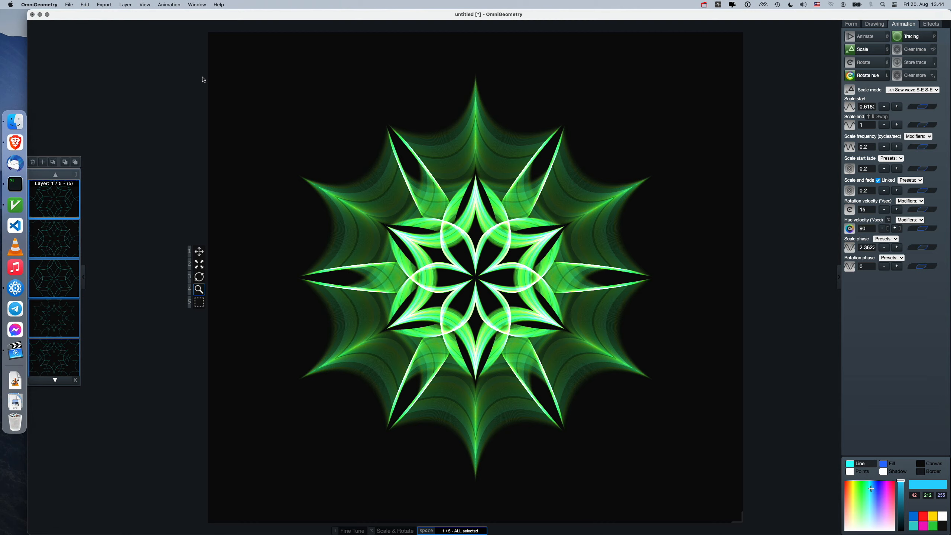
# - Save the traced scene as TraceSave.omg in the Documents folder
pyautogui.press('super+s')
pyautogui.write('TraceS.omg')
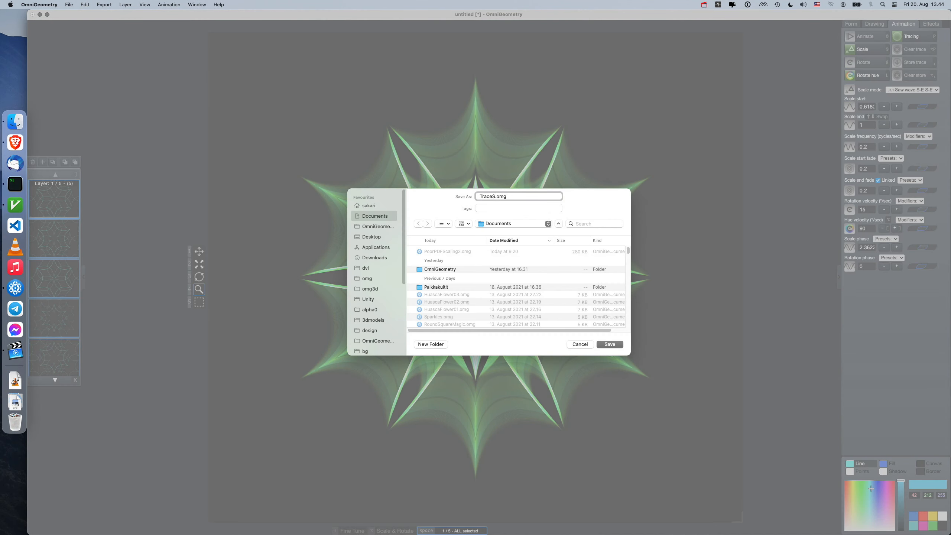
pyautogui.write('ave')
pyautogui.press('Return')
# - Create a new scene and reopen the recent TraceSave scene with its trace
pyautogui.click(69, 5)
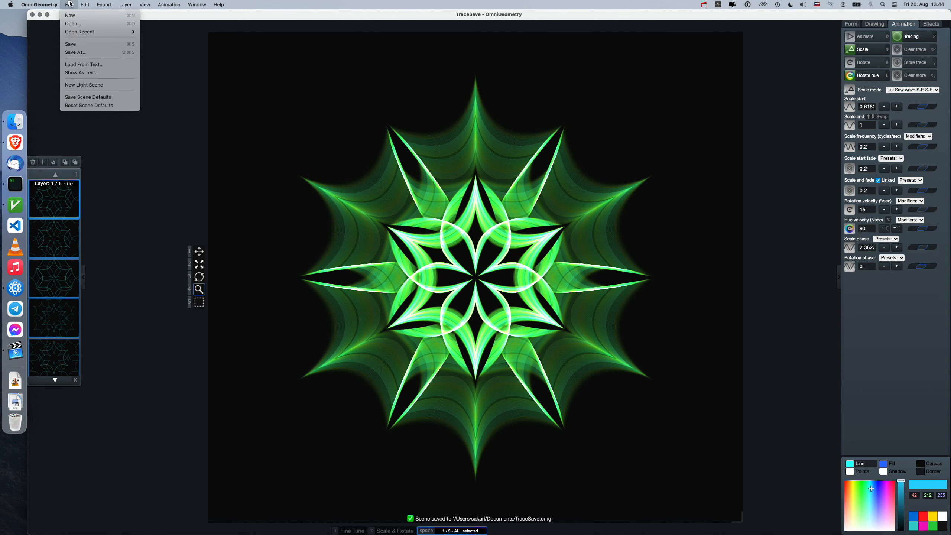
pyautogui.click(79, 16)
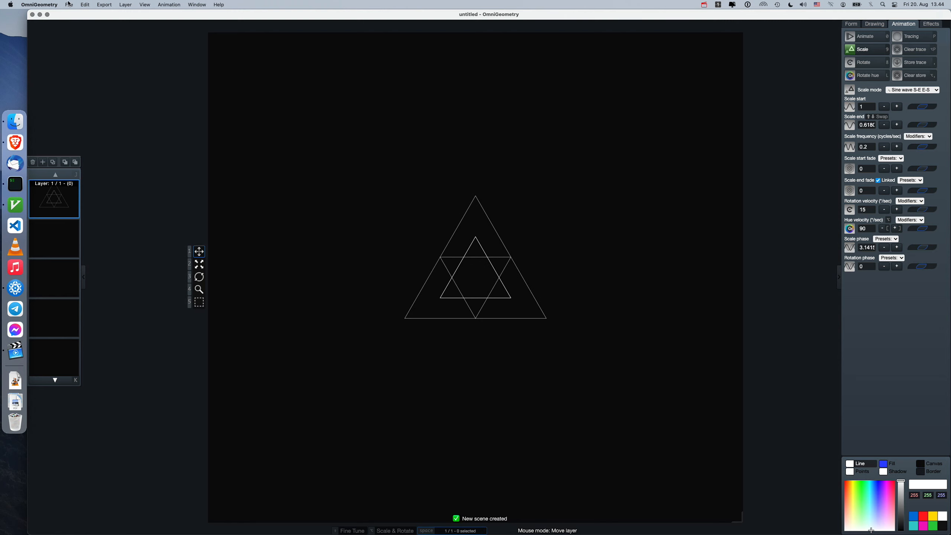
pyautogui.click(70, 4)
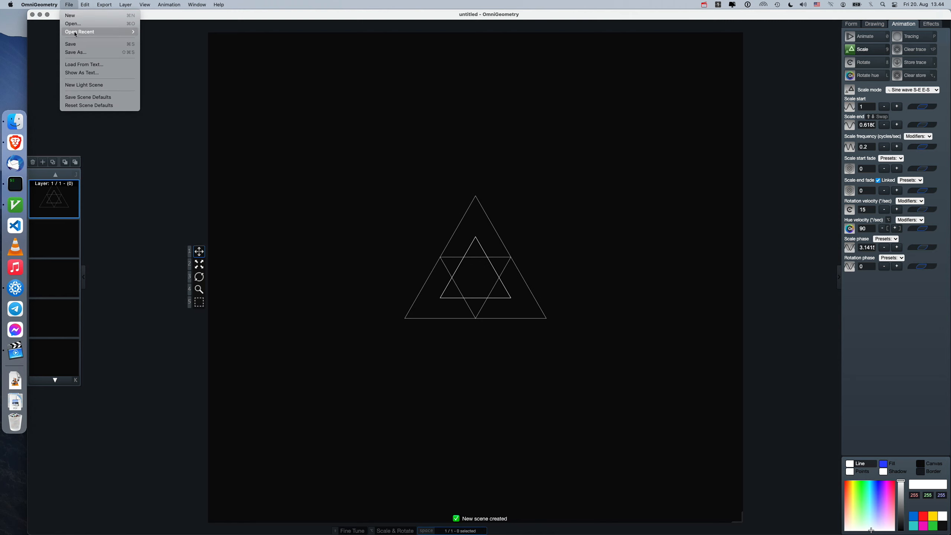
pyautogui.moveTo(98, 32)
pyautogui.click(174, 34)
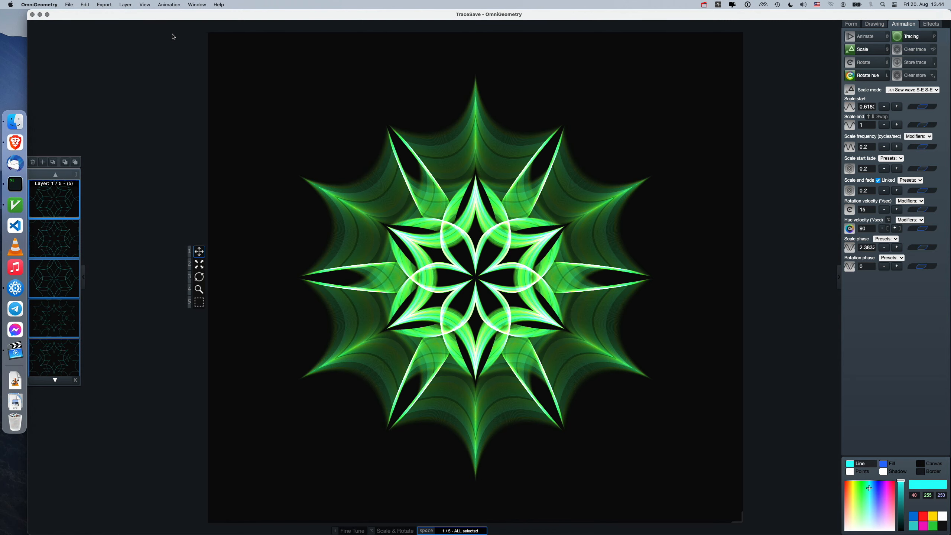
# - Deselect the layers, store the current trace and restart the animation
pyautogui.press('Escape')
pyautogui.hotkey('alt', 'p')
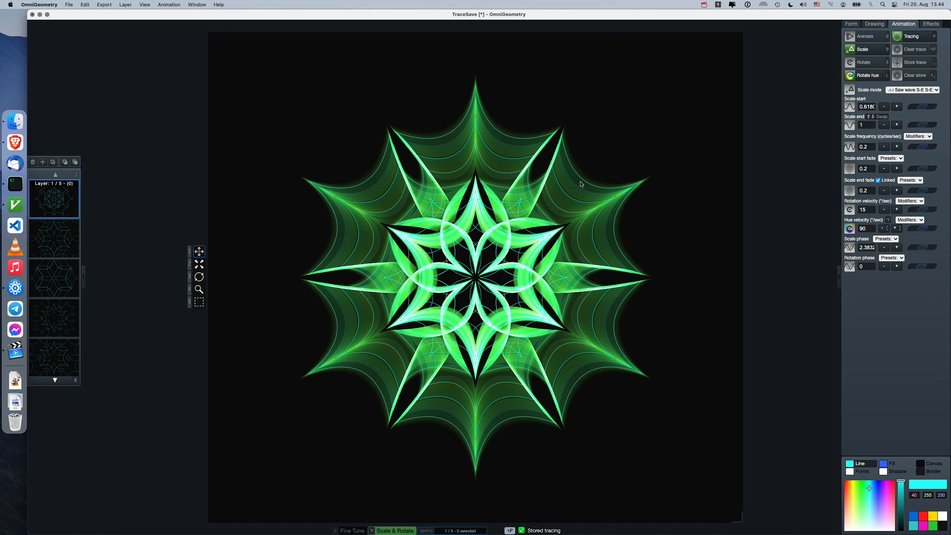
pyautogui.press('0')
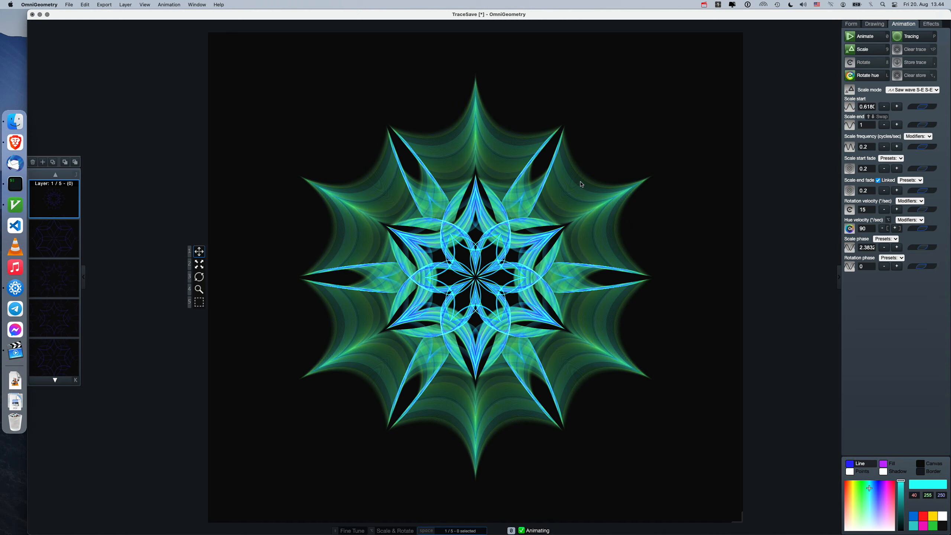
# - Reduce the layer radius, select all layers, and turn tracing off, clearing it back to the stored trace
pyautogui.hotkey('alt', 'p')
pyautogui.press('[')
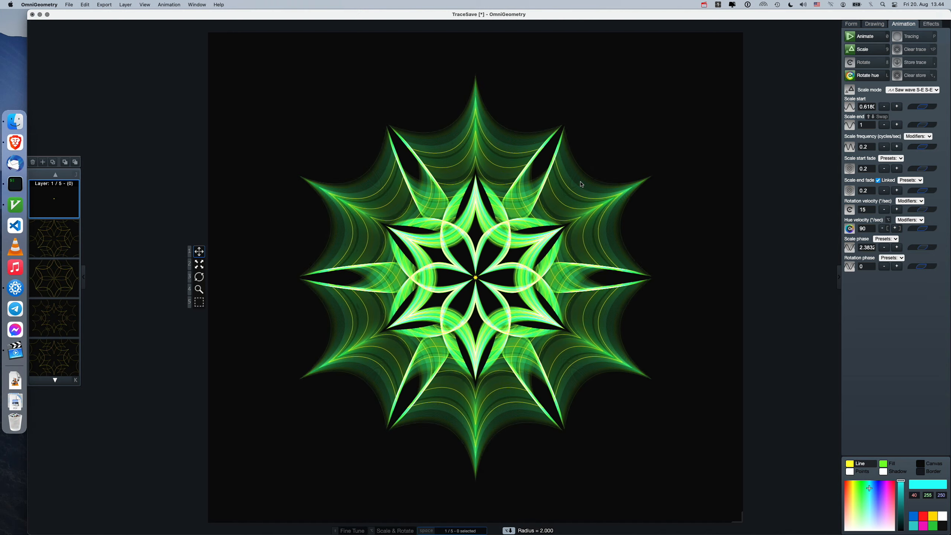
pyautogui.press('super+a')
pyautogui.press('p')
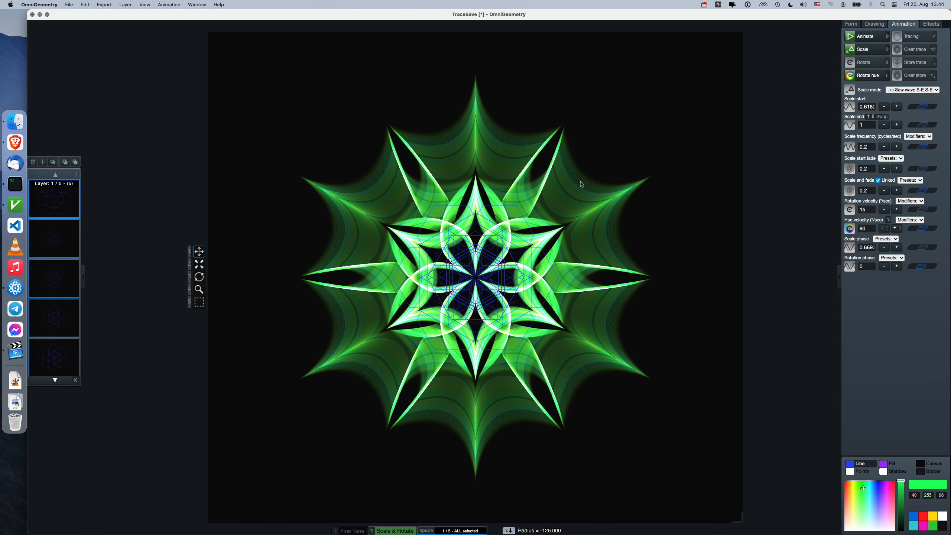
pyautogui.hotkey('alt', 'p')
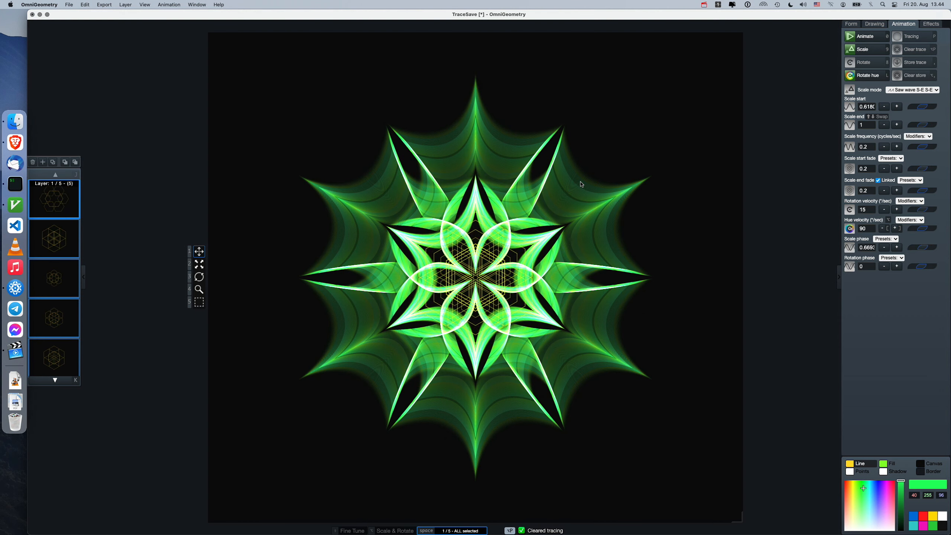